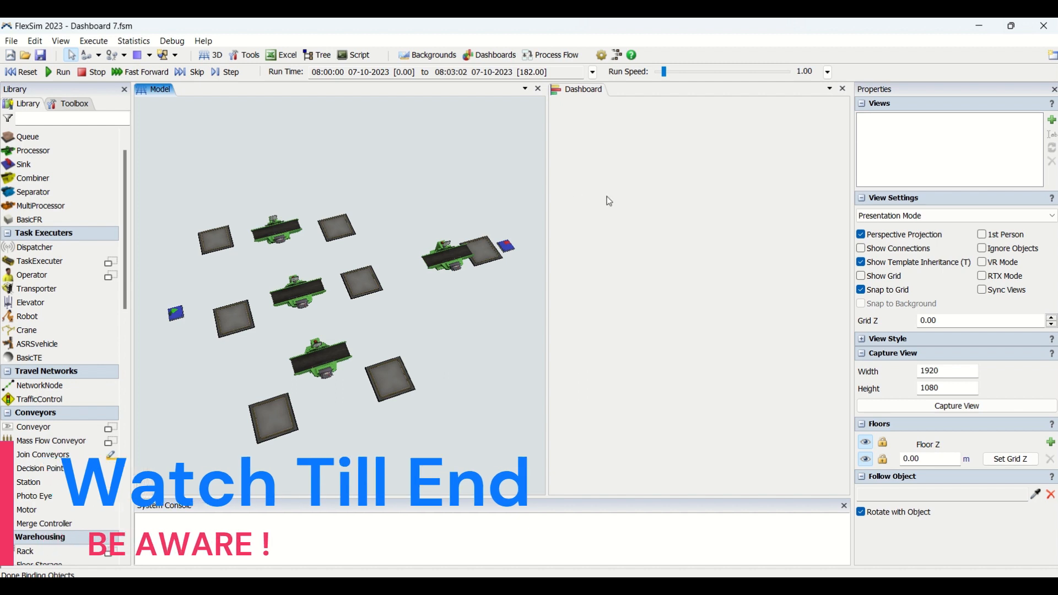
Run the simulation with the empty dashboard open and watch items flow through the queues and processors
click(607, 196)
scroll(43, 271, up, 1)
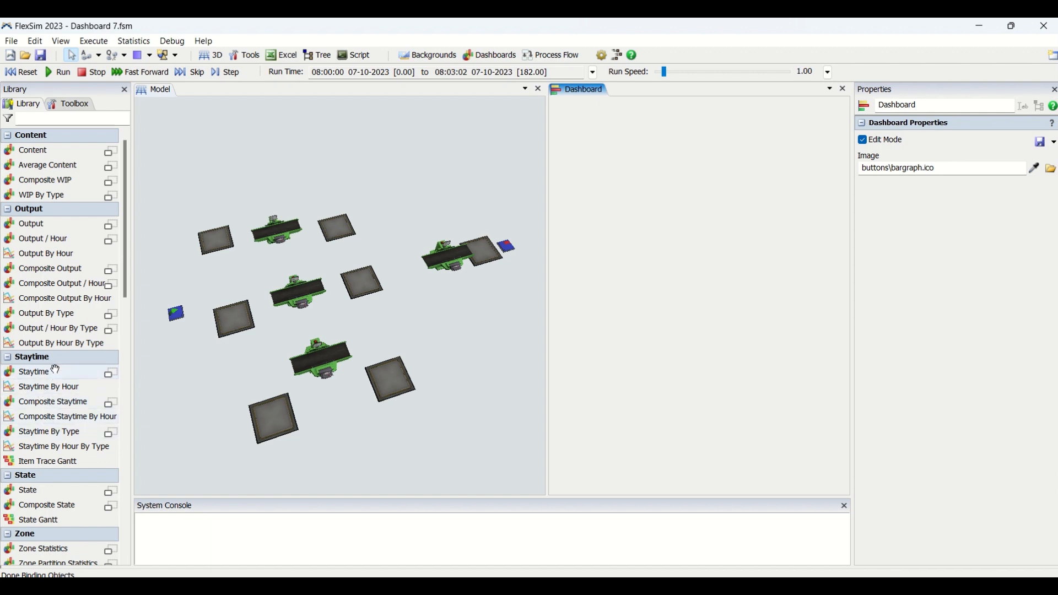
click(55, 73)
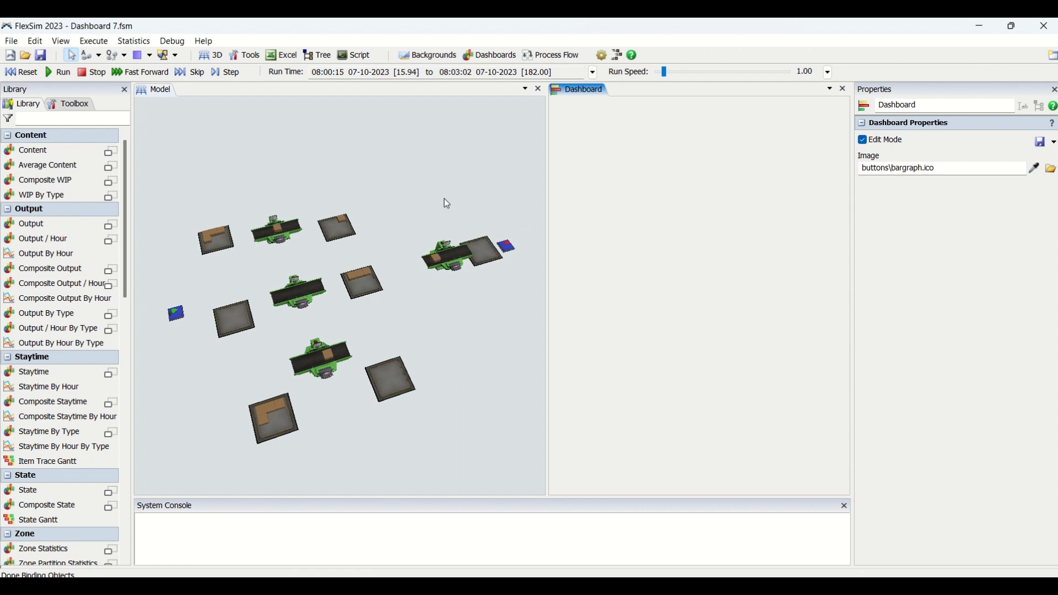
click(417, 198)
click(668, 208)
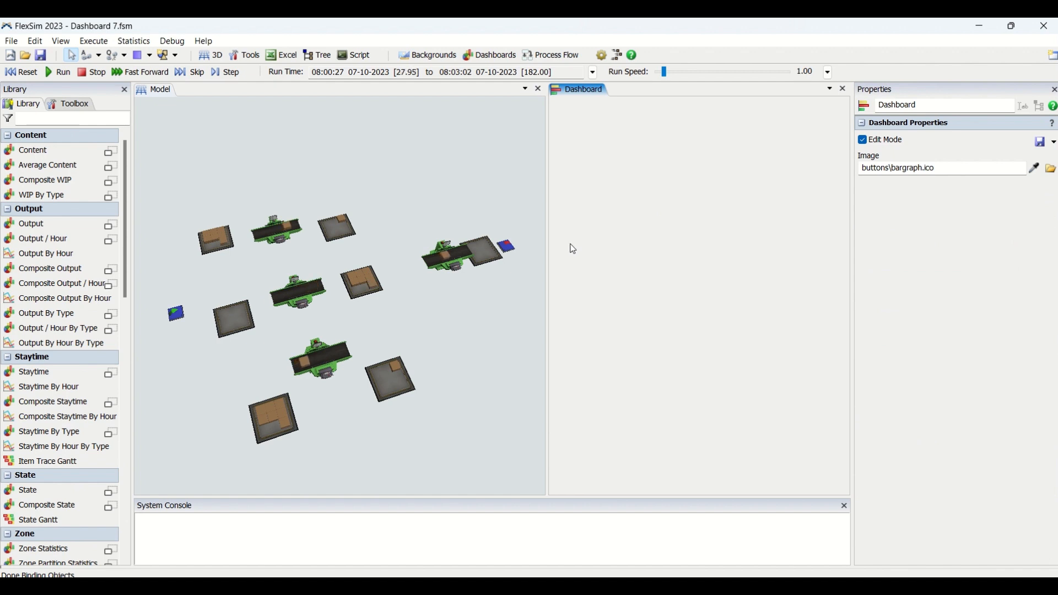
click(458, 166)
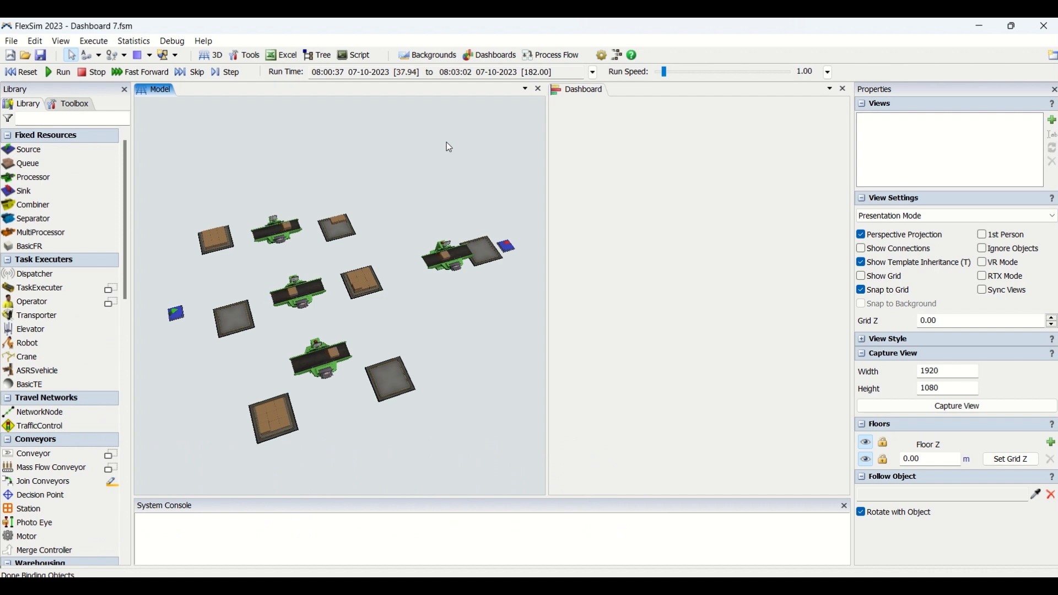
click(785, 197)
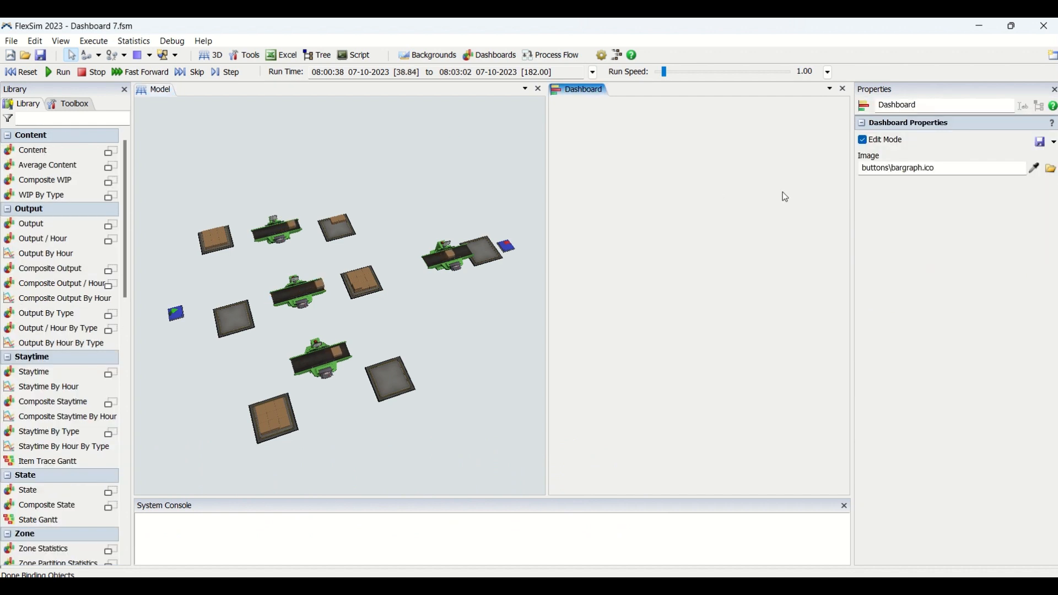
Add a Staytime By Type chart to the dashboard and reset the simulation
click(75, 433)
click(589, 143)
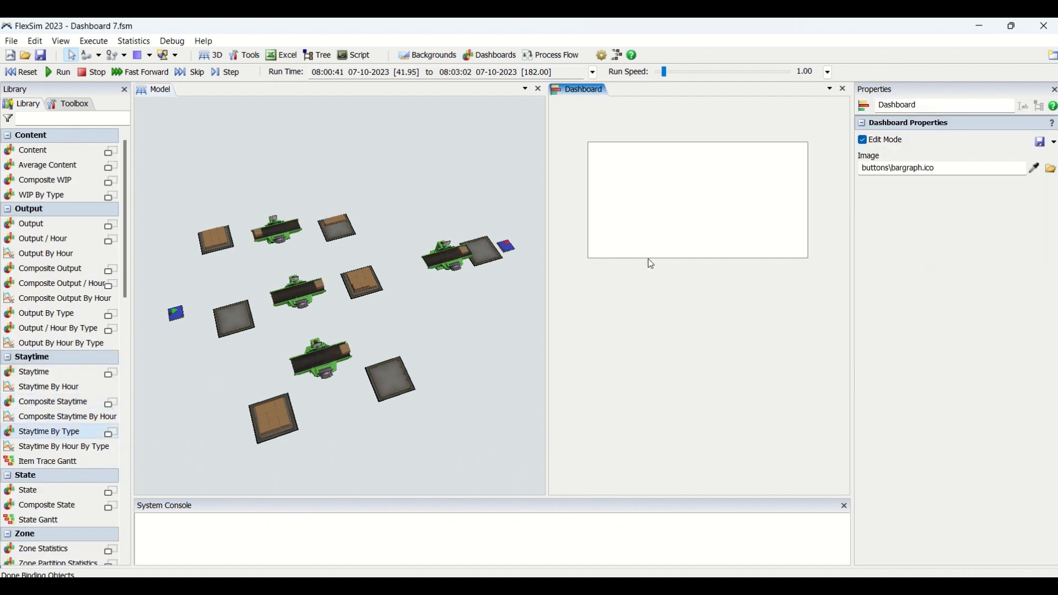
click(17, 73)
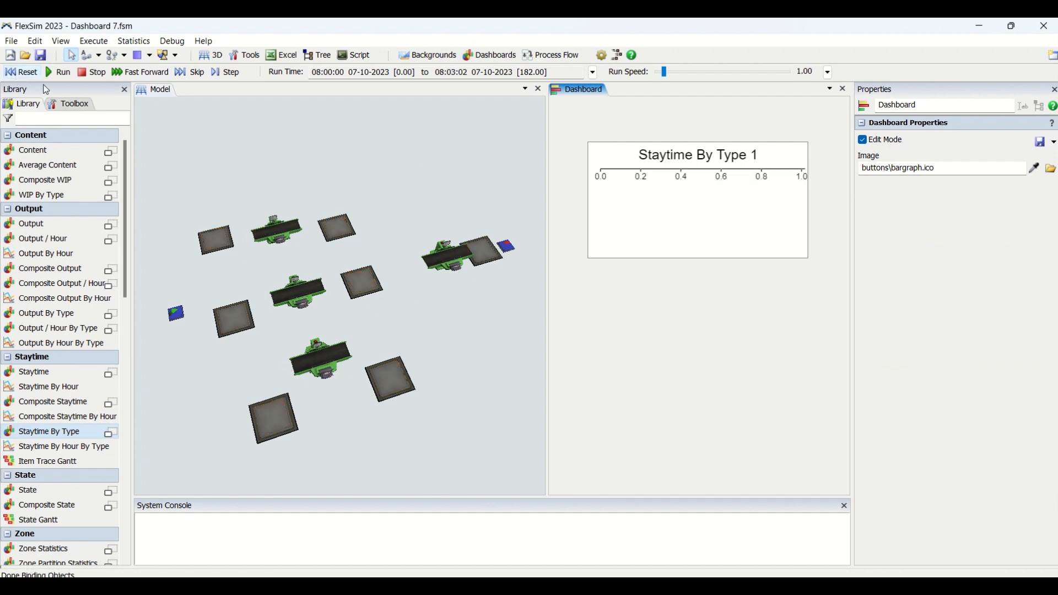
Move the Staytime By Type chart to the upper-left corner of the dashboard and enlarge it
drag(619, 147, 583, 114)
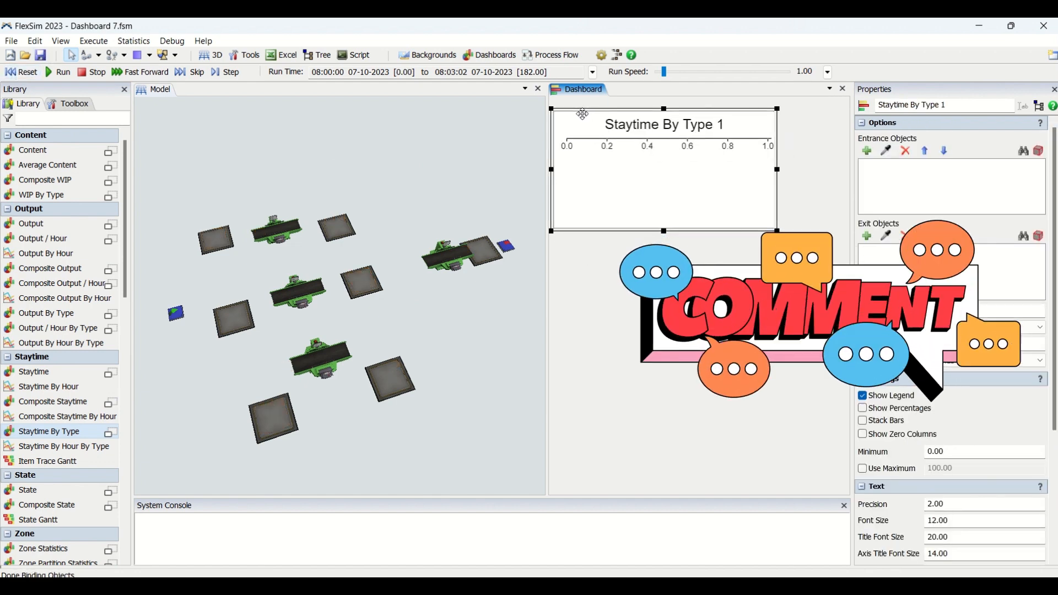
drag(778, 232, 817, 251)
click(792, 274)
click(723, 206)
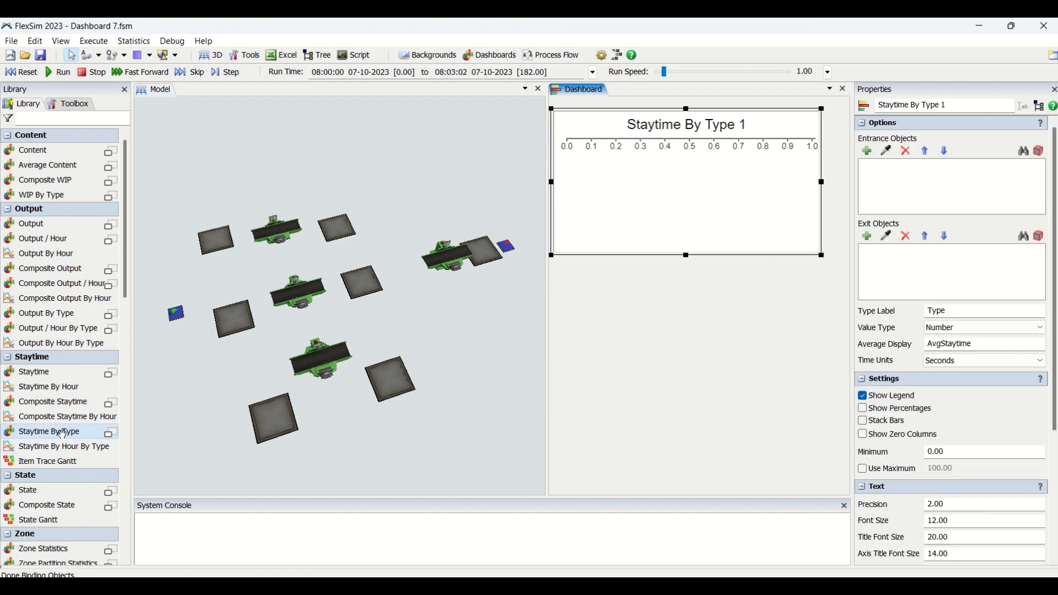
Examine the queues before and after the three parallel processors in the 3D model
click(433, 323)
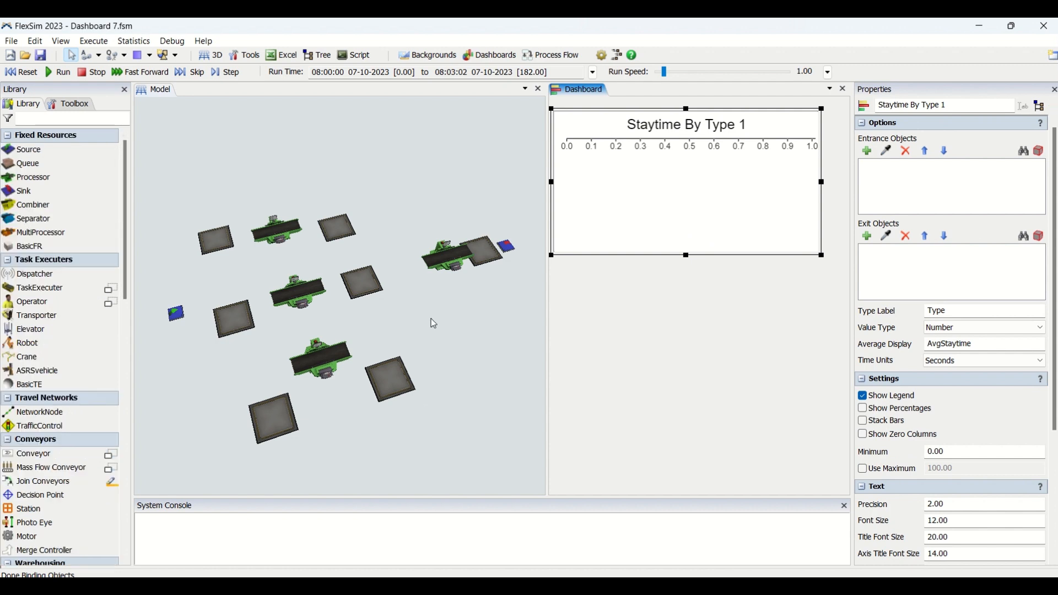
drag(197, 374, 200, 347)
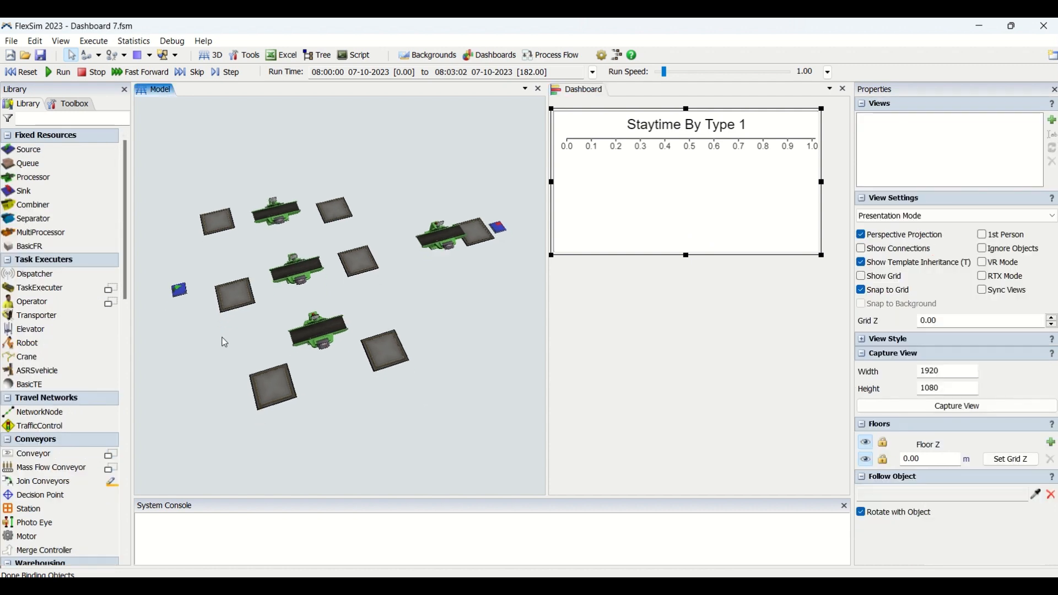
scroll(222, 342, up, 3)
drag(483, 301, 447, 309)
scroll(444, 316, down, 2)
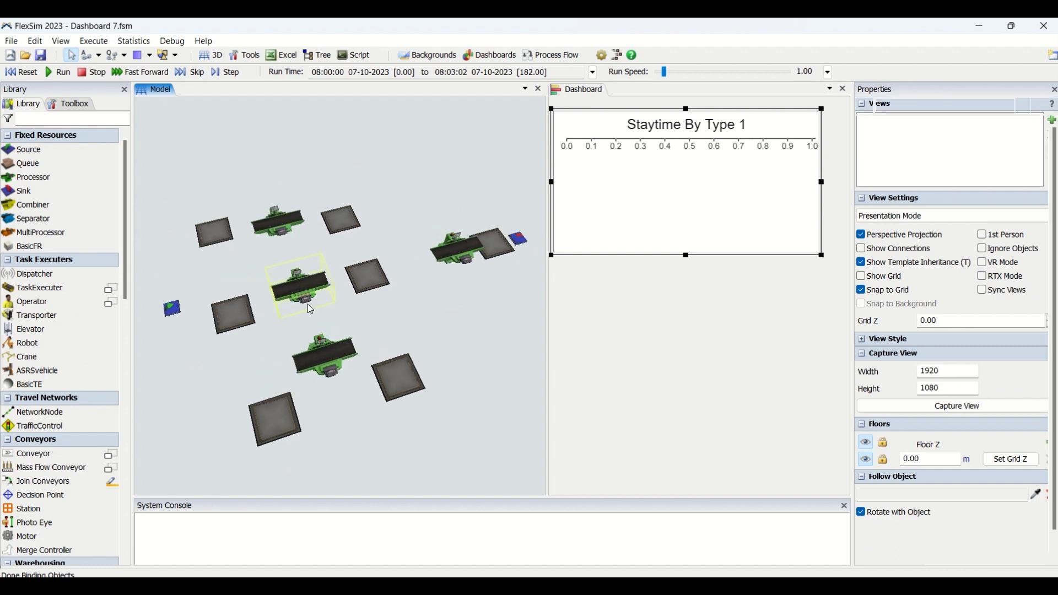
click(325, 356)
click(246, 322)
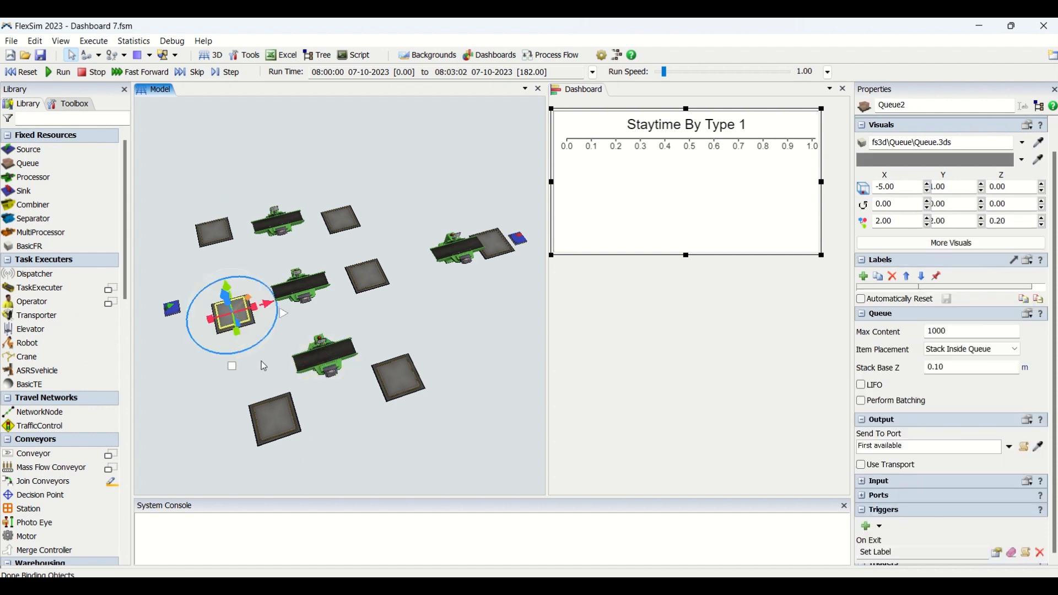
click(270, 410)
click(419, 379)
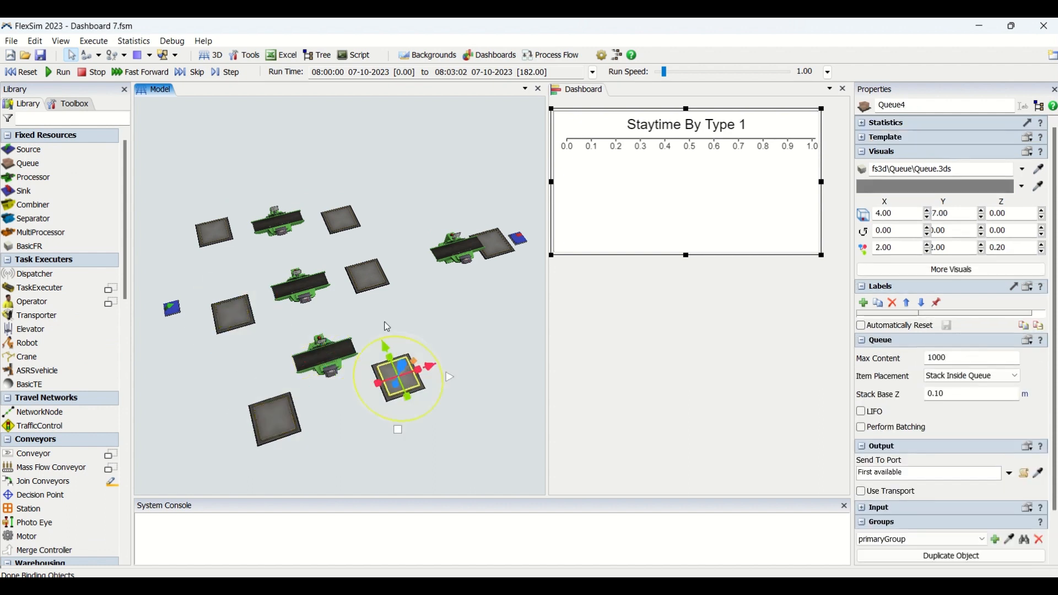
click(368, 276)
click(353, 220)
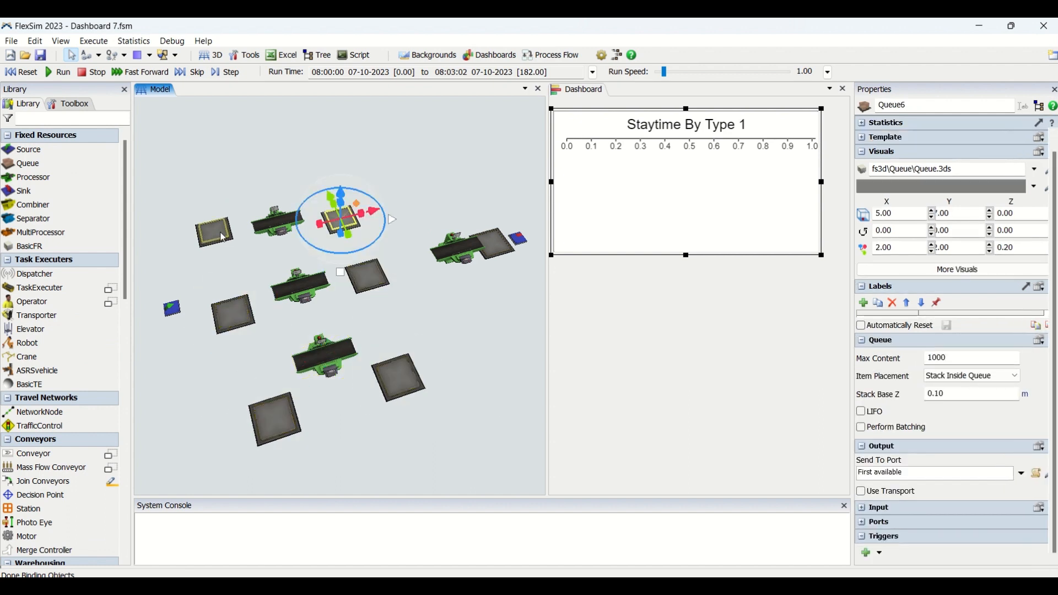
click(214, 232)
click(233, 314)
click(271, 406)
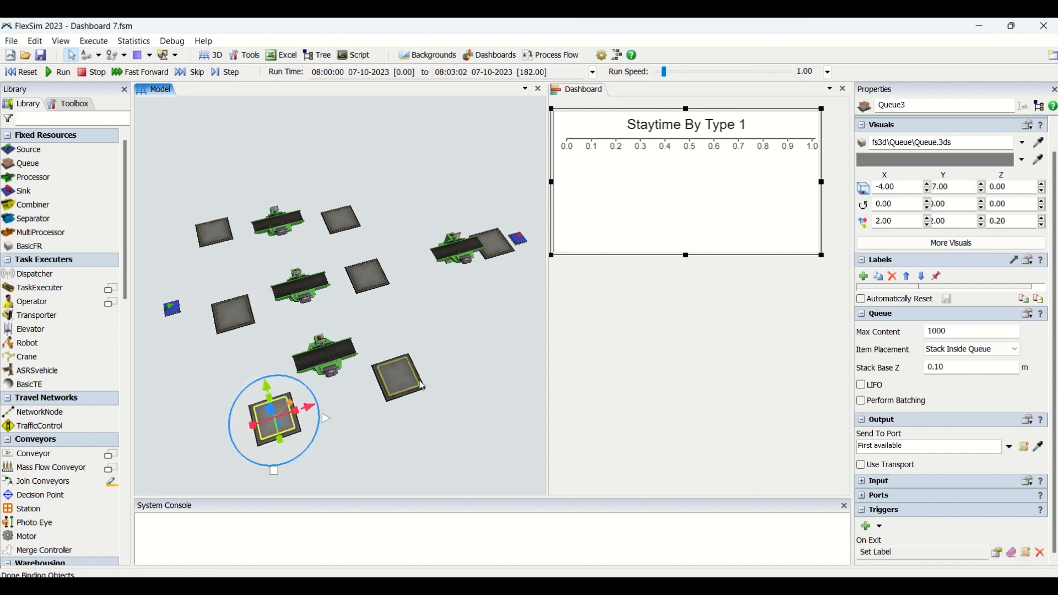
click(419, 381)
click(379, 286)
click(296, 208)
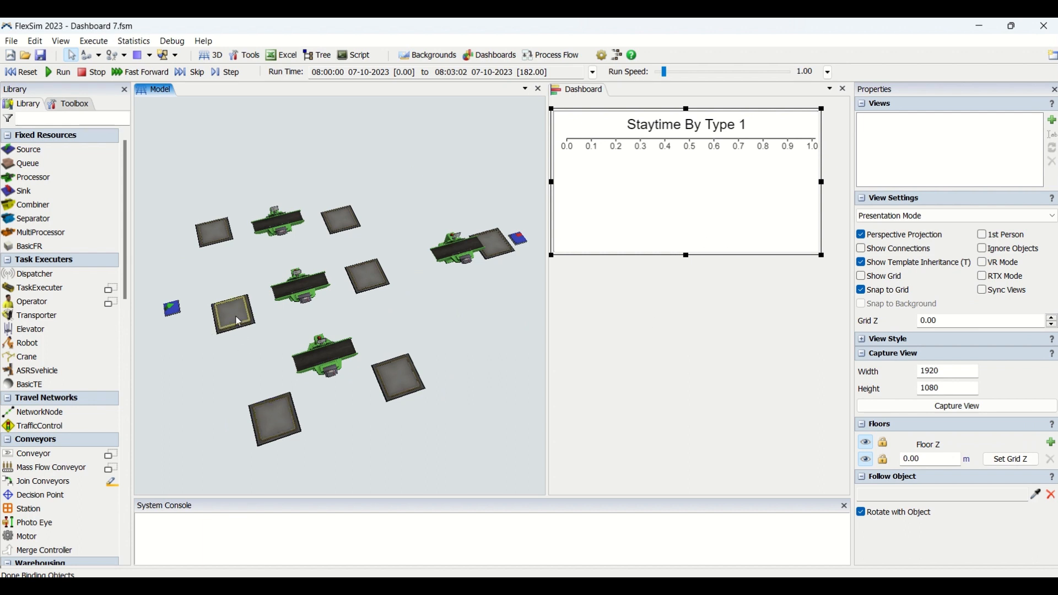
Trace the item route from the three input queues through the downstream queues to the last processor and Queue7
click(219, 242)
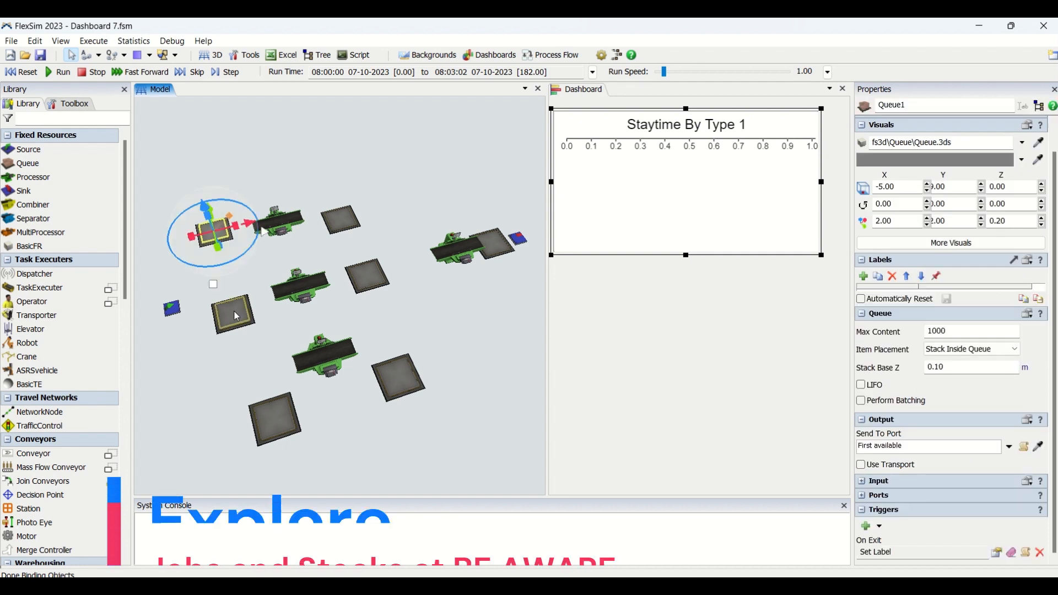
click(233, 313)
click(277, 416)
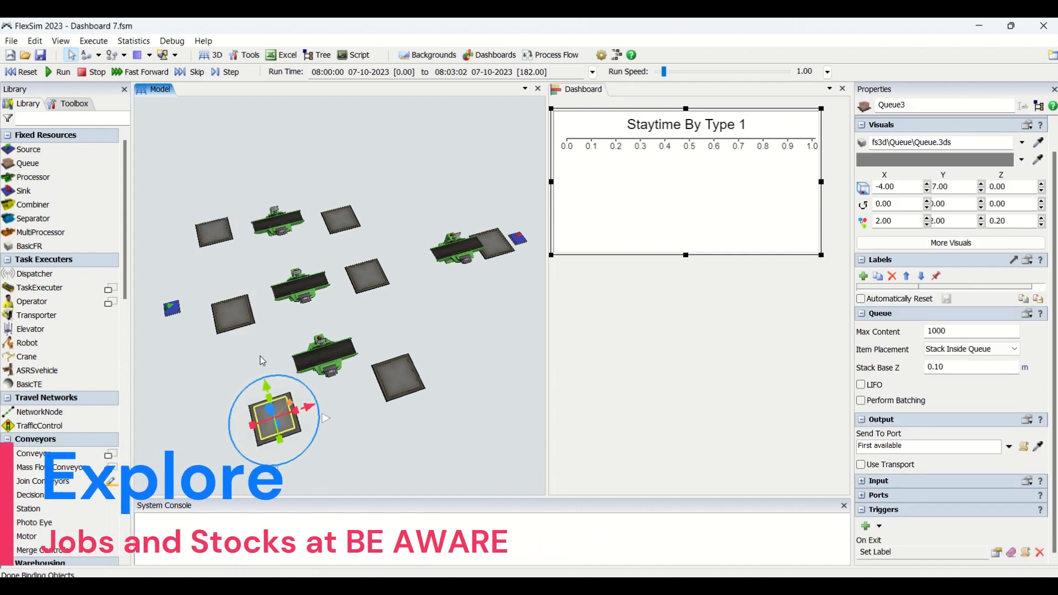
click(227, 233)
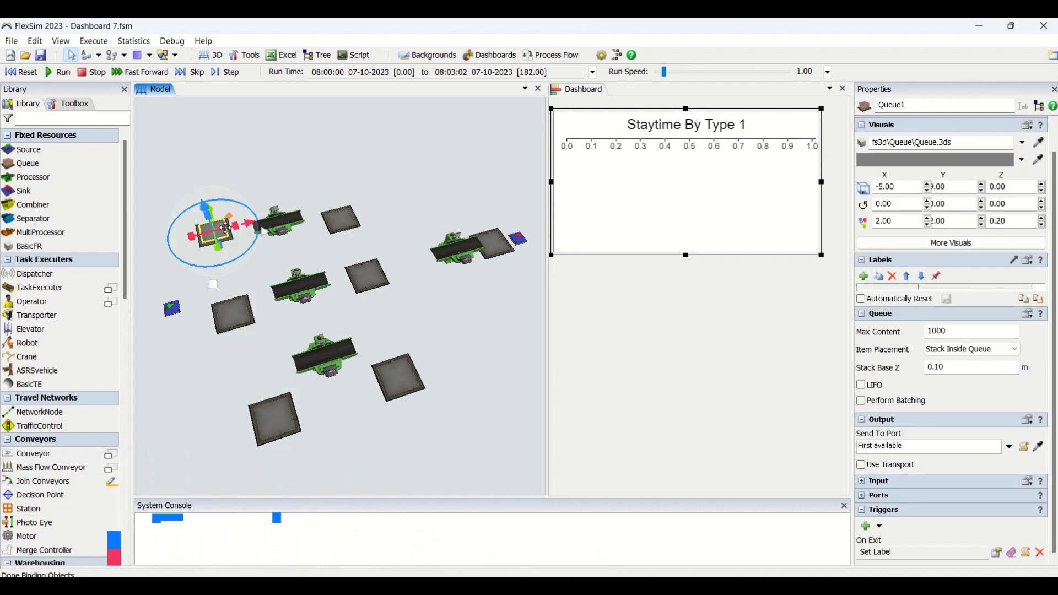
click(233, 315)
click(280, 417)
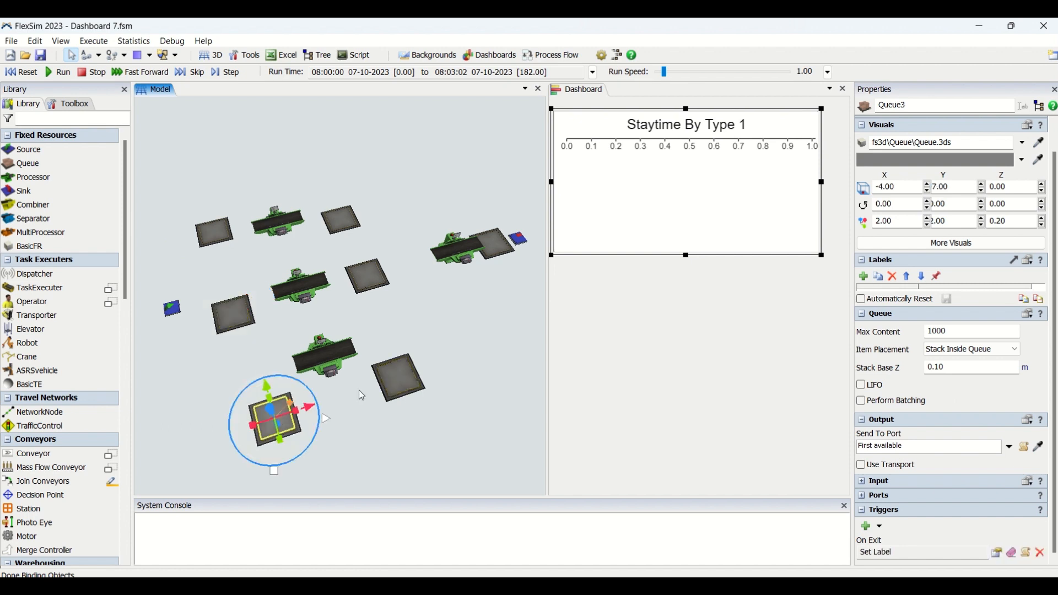
click(393, 389)
click(369, 281)
click(336, 209)
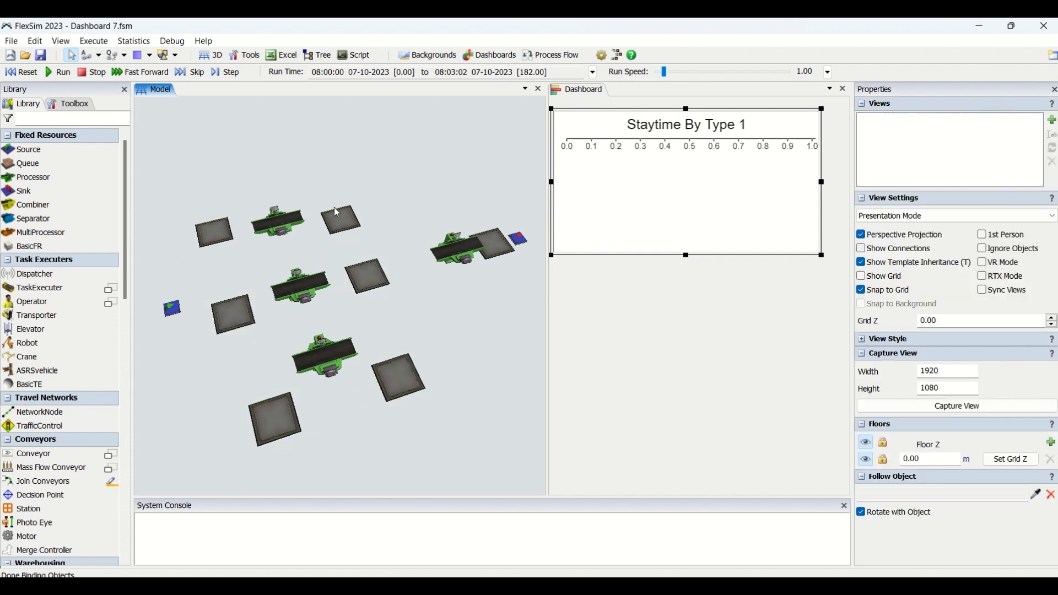
click(338, 218)
click(463, 262)
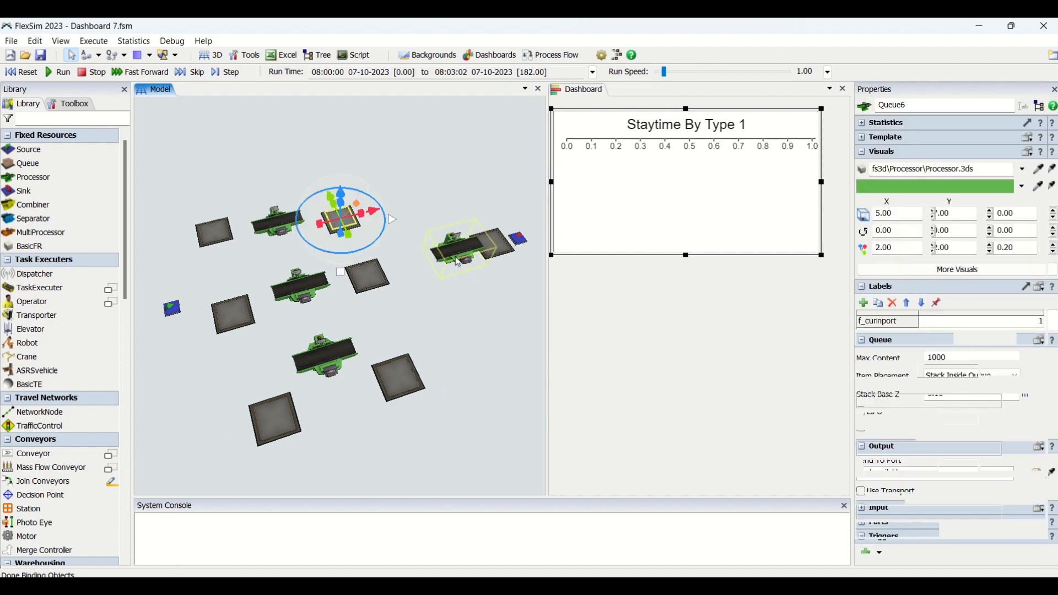
click(489, 325)
click(497, 256)
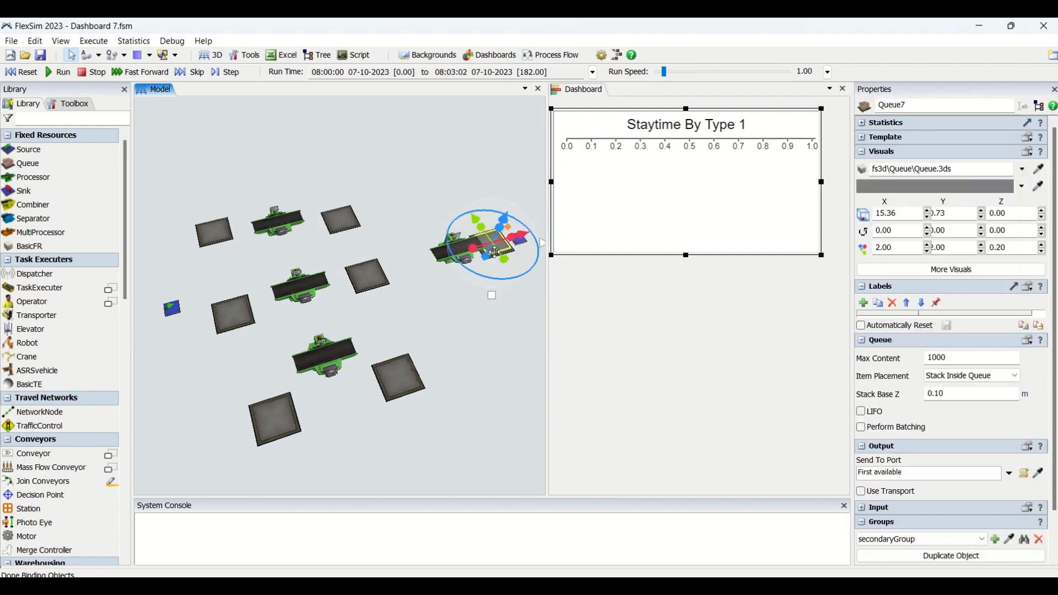
click(473, 332)
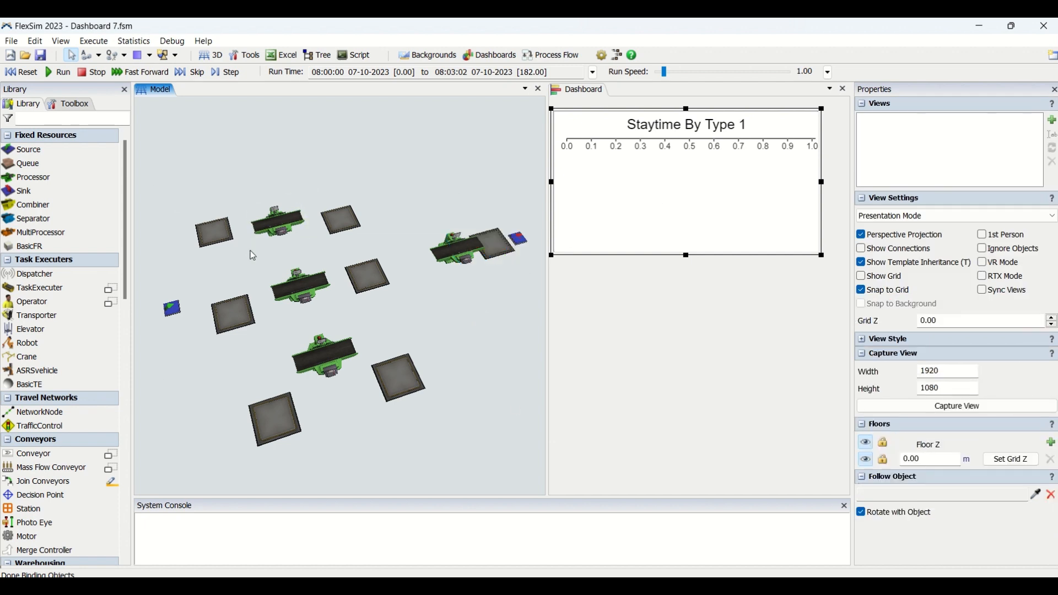
Review the Staytime By Type chart's type label, value type, average display and time unit options
click(648, 338)
scroll(57, 405, down, 1)
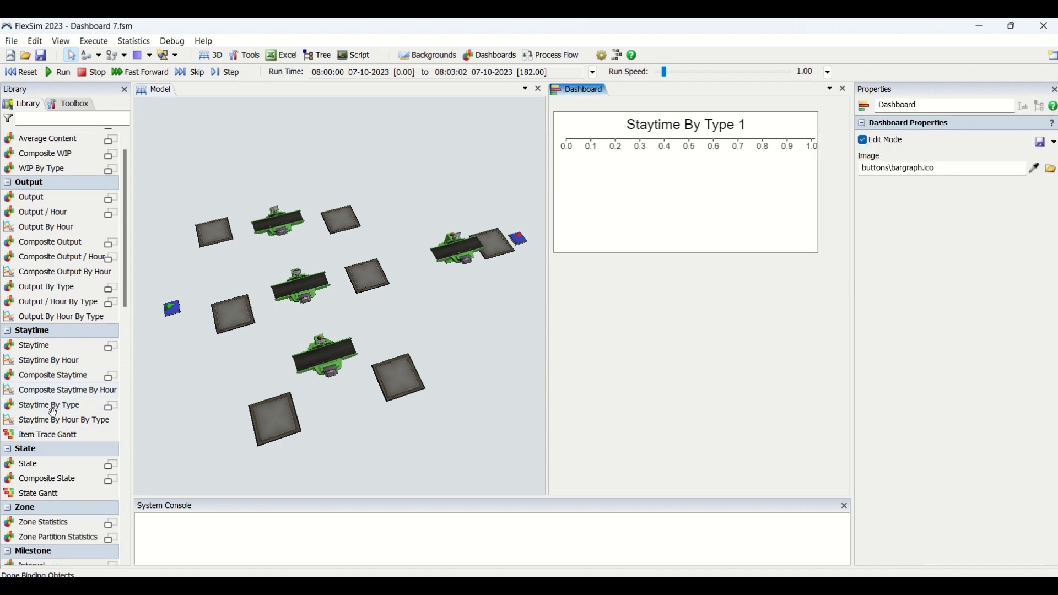
click(654, 204)
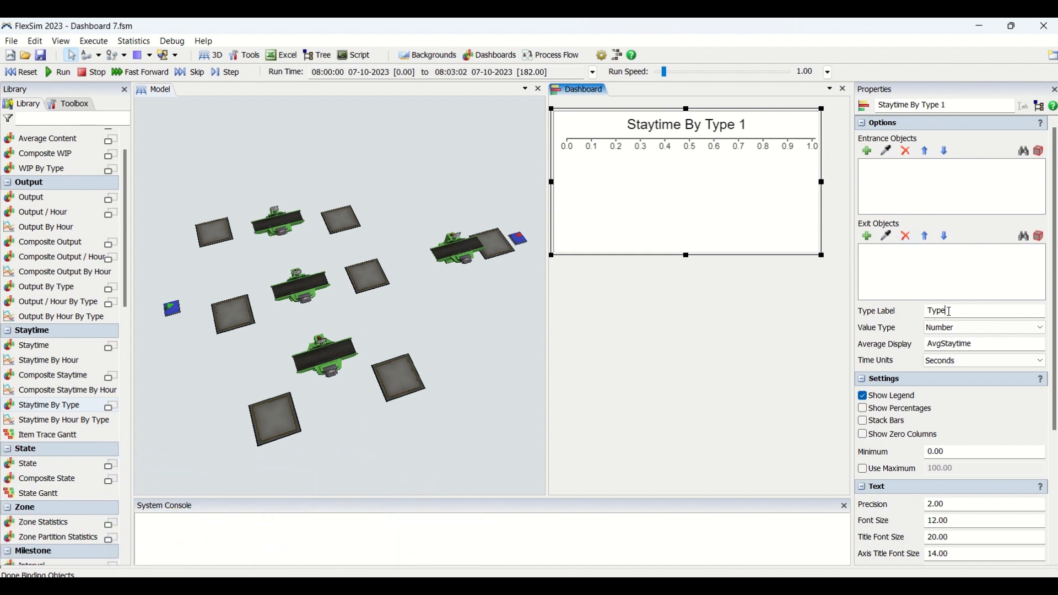
double_click(949, 312)
click(973, 313)
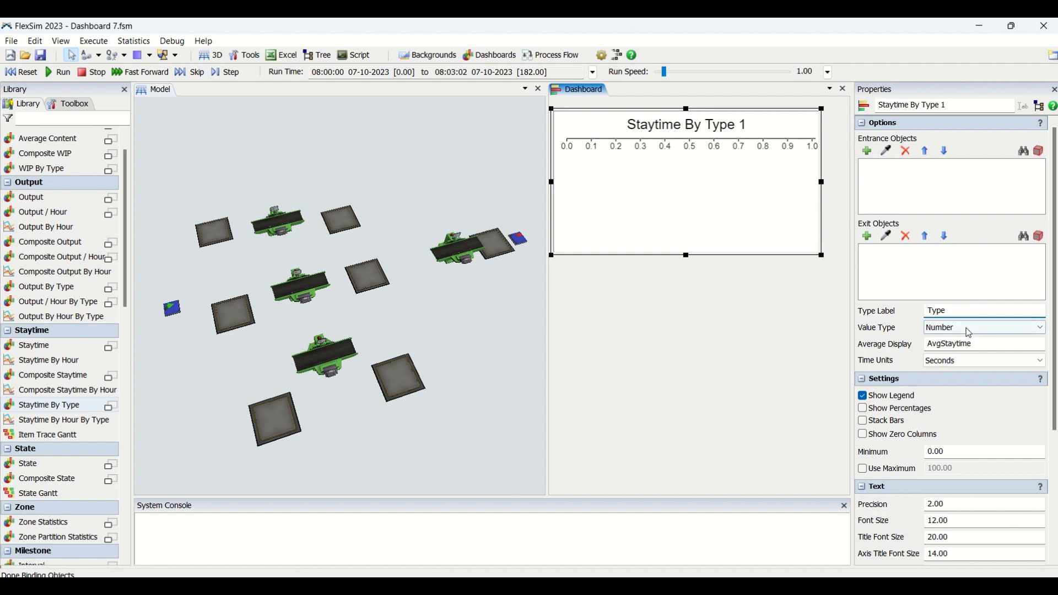
click(968, 331)
click(962, 342)
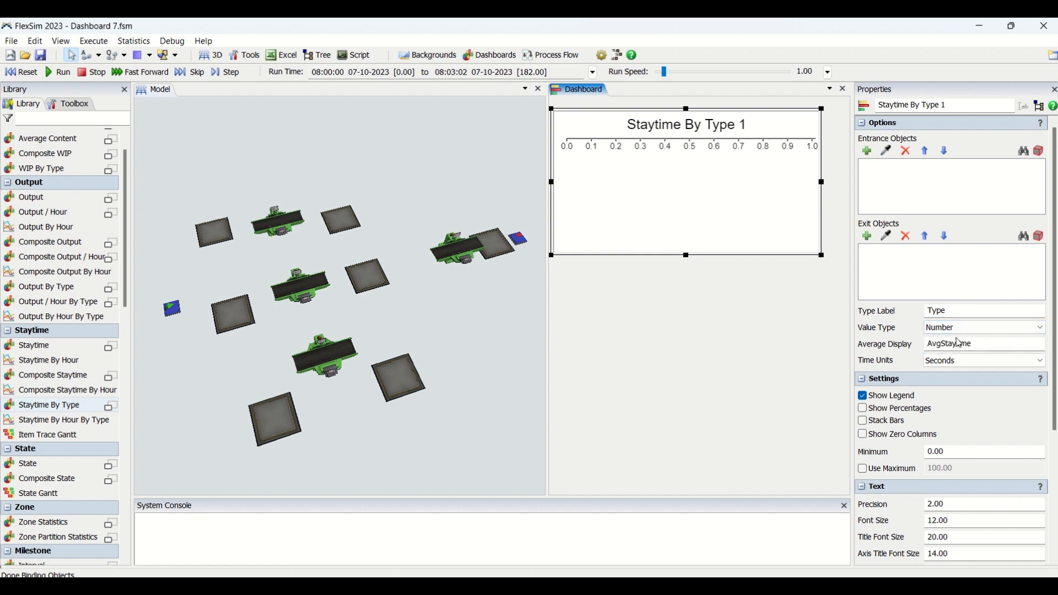
double_click(966, 349)
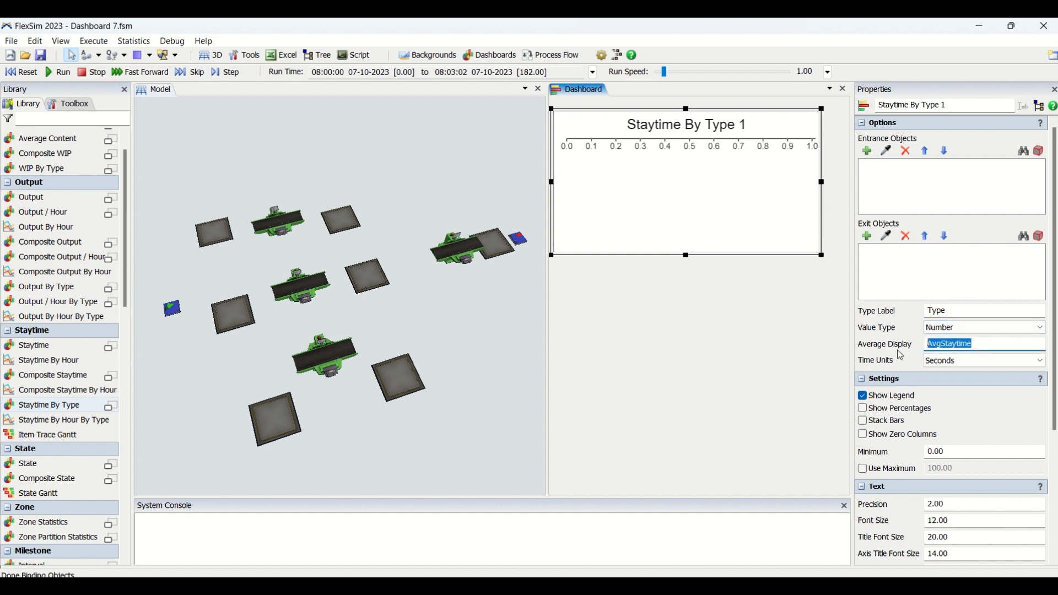
click(944, 366)
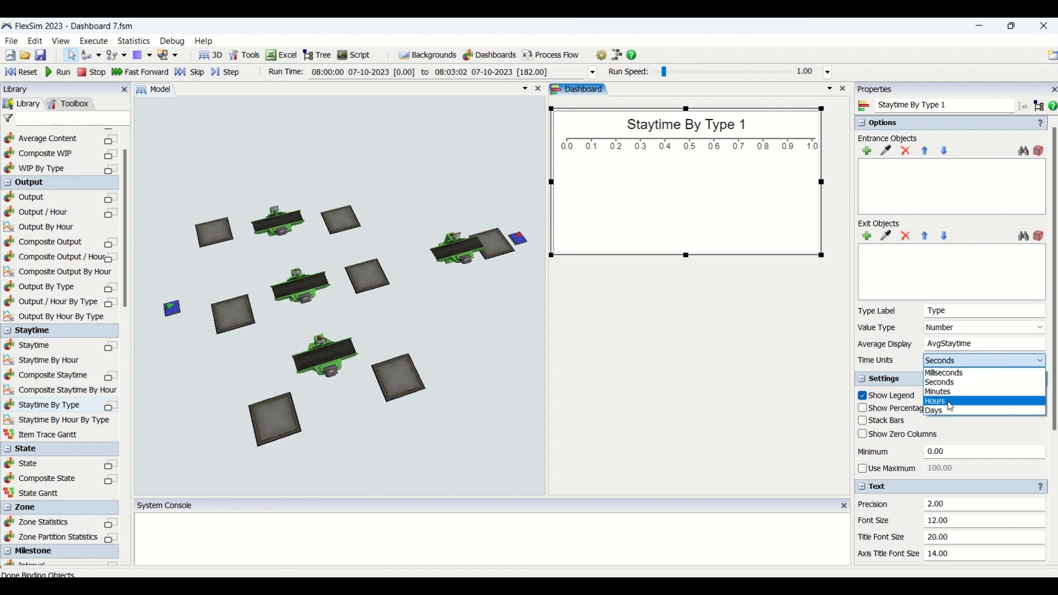
click(957, 387)
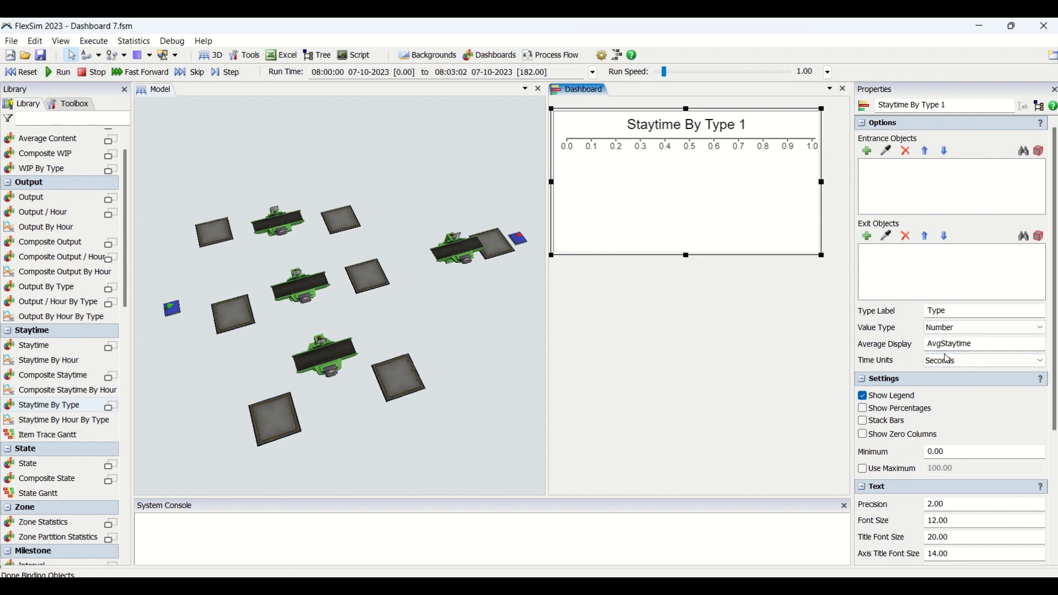
Sample Queue5 as the chart's entrance object and Queue7 as its exit object
click(447, 319)
click(710, 205)
click(889, 154)
click(372, 278)
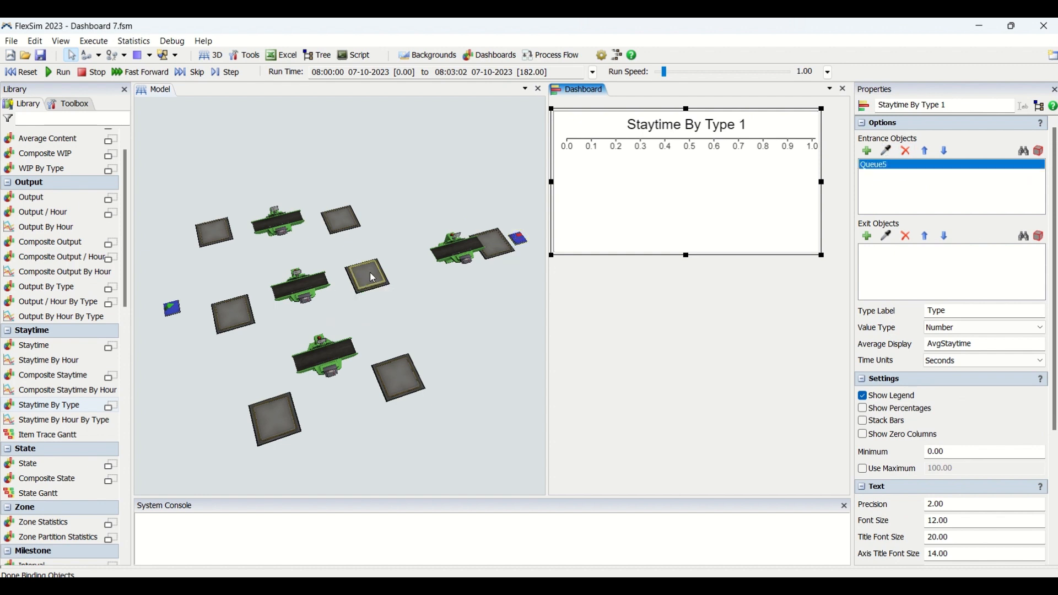
click(890, 237)
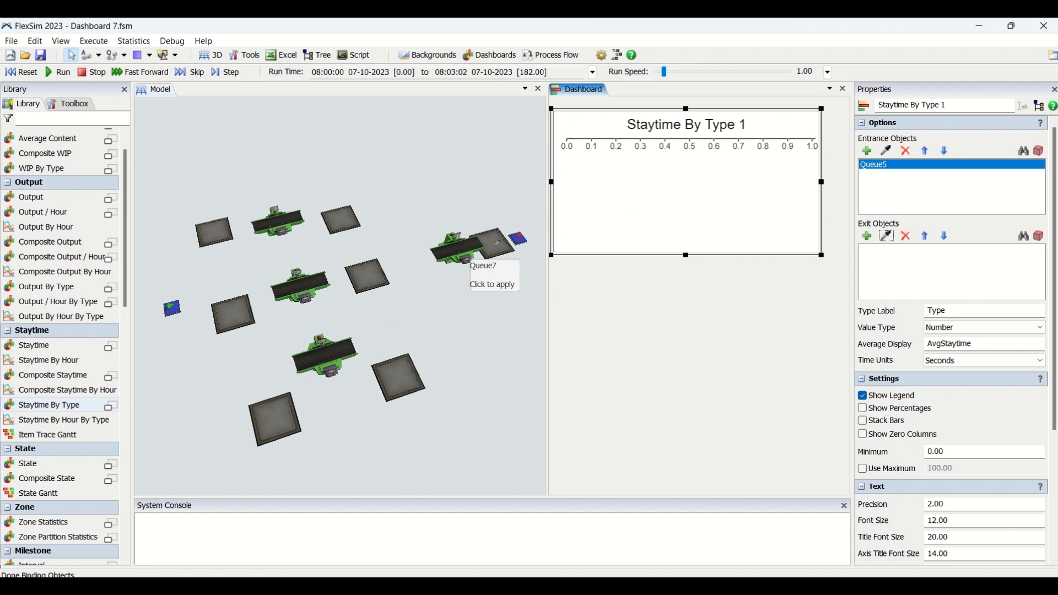
click(498, 252)
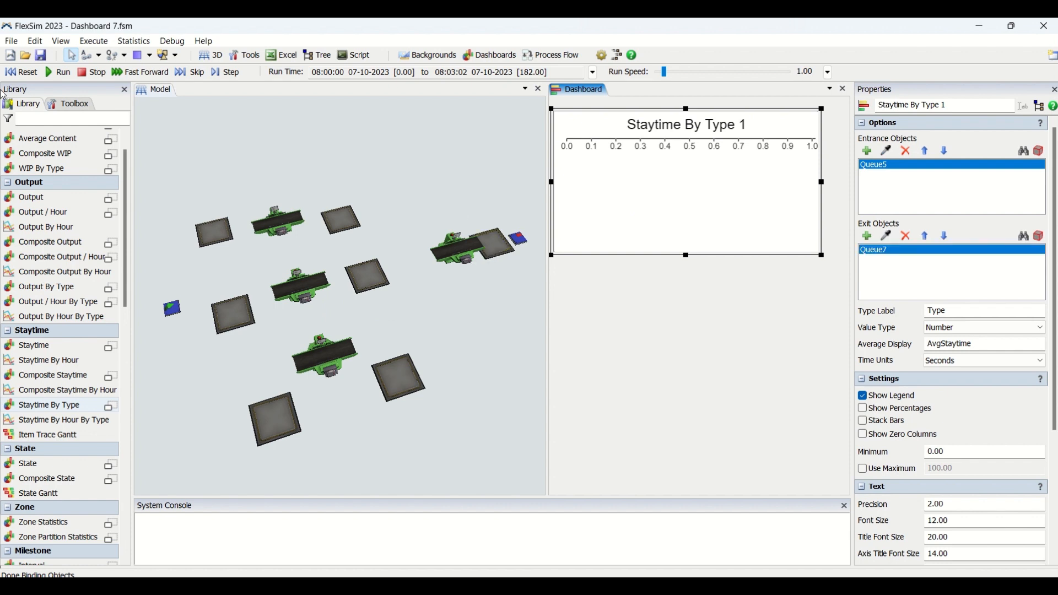
Run the simulation with the run speed raised to 6.47 and select the Staytime By Type chart
click(60, 72)
mouse_move(665, 72)
mouse_down()
mouse_move(684, 77)
mouse_move(667, 76)
mouse_up()
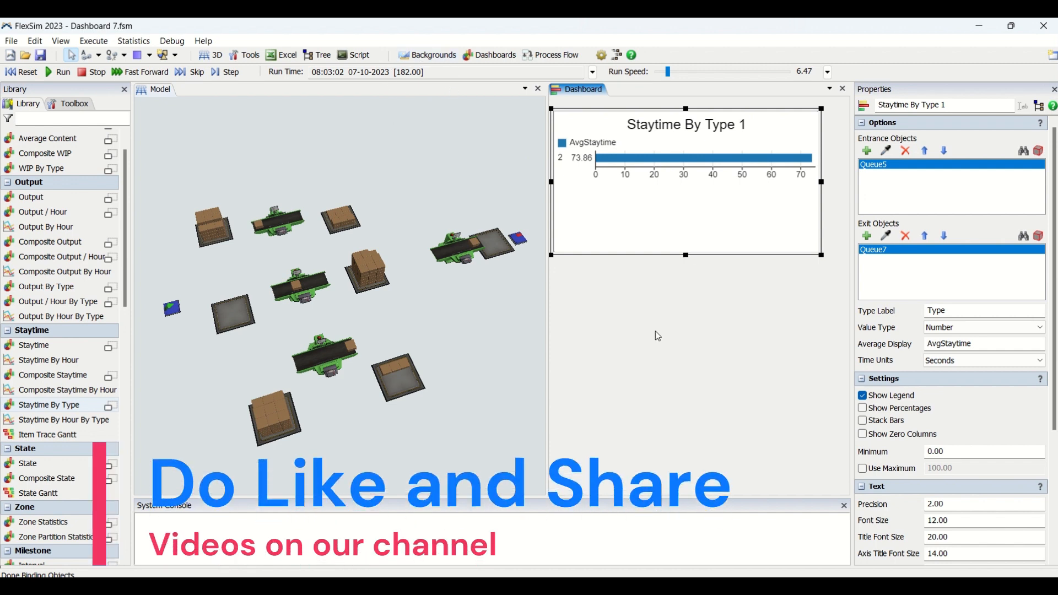
click(636, 290)
click(630, 214)
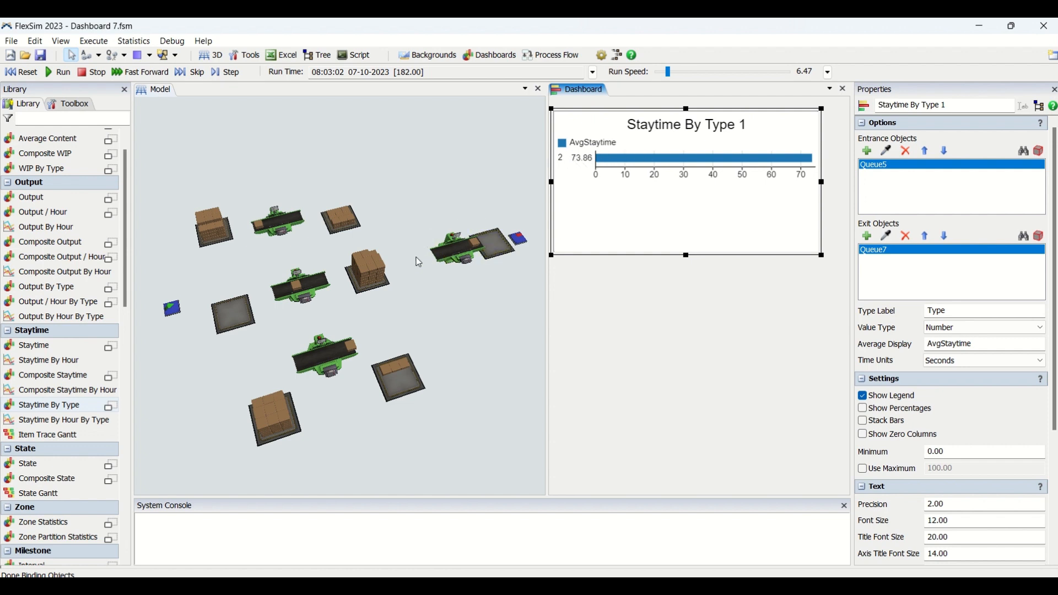
Inspect Queue7, Queue6 and Queue4 in the 3D model against the staytime chart
click(491, 247)
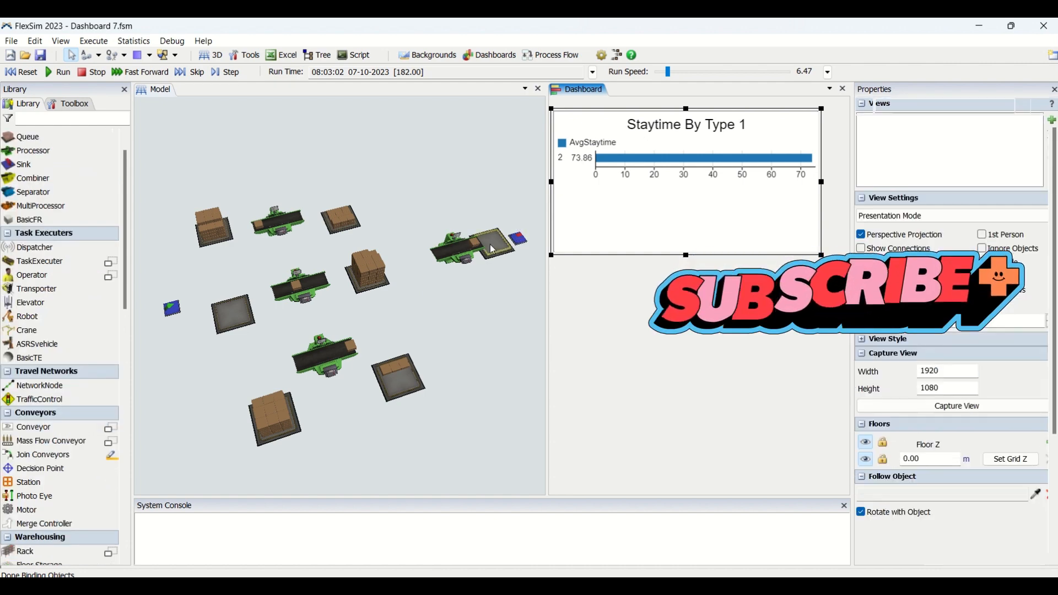
click(491, 248)
click(651, 186)
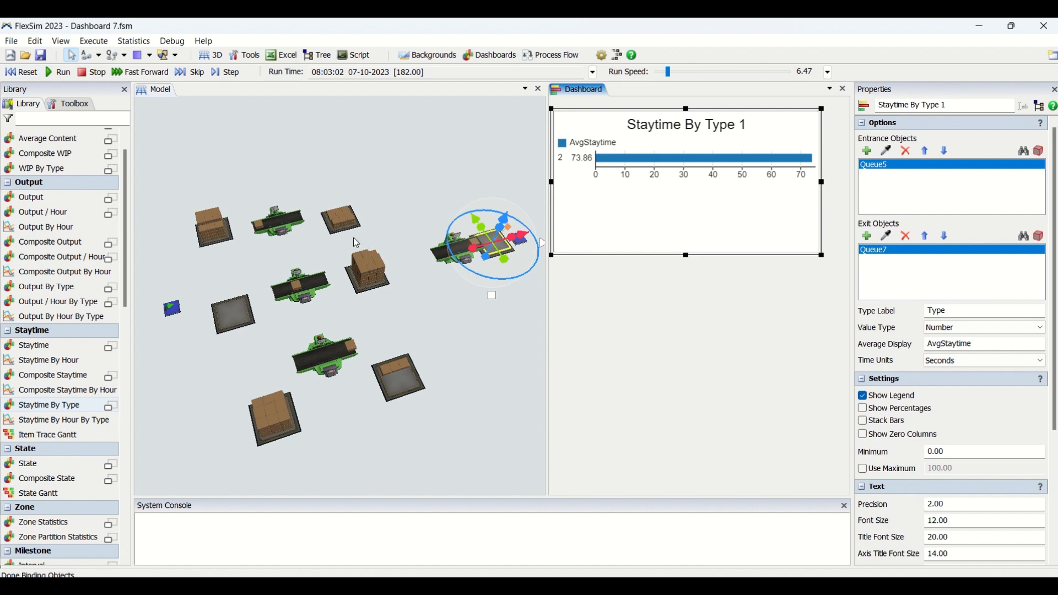
click(333, 233)
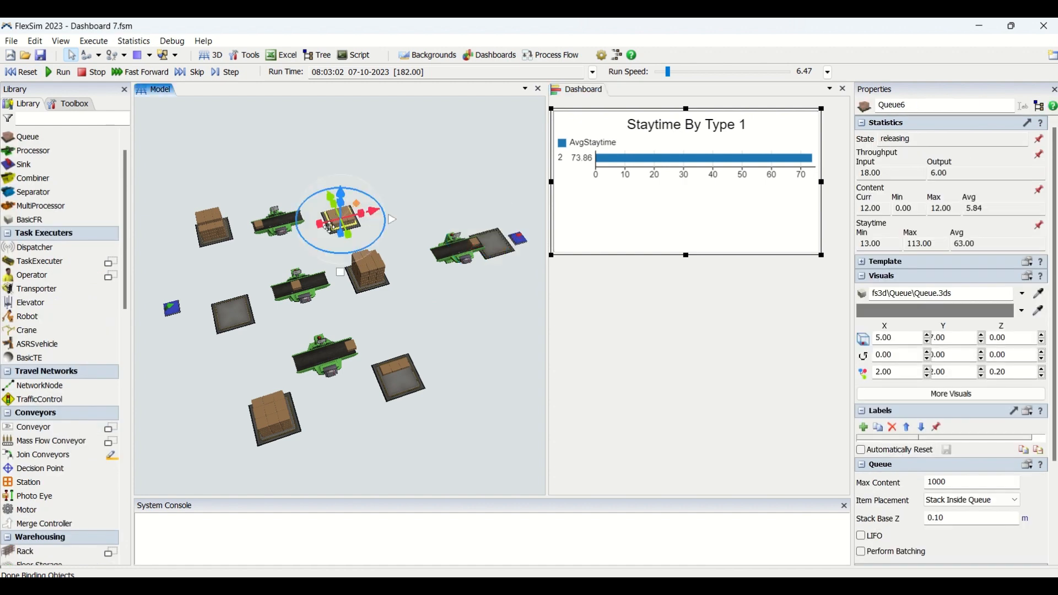
click(405, 386)
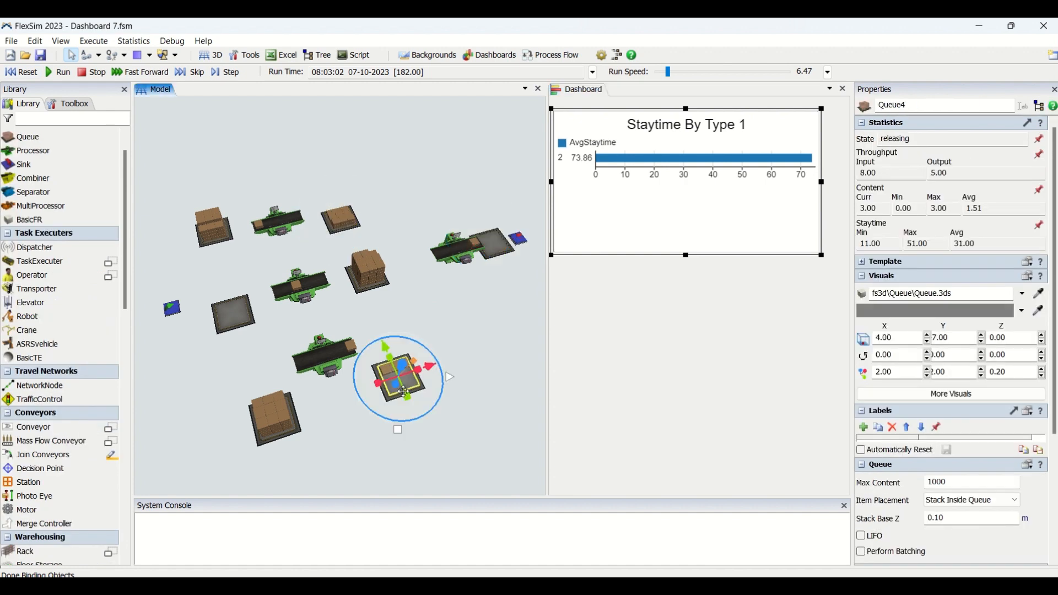
Reset the model and sample Queue6 and Queue4 as additional entrance objects of the Staytime By Type chart
click(13, 74)
double_click(711, 138)
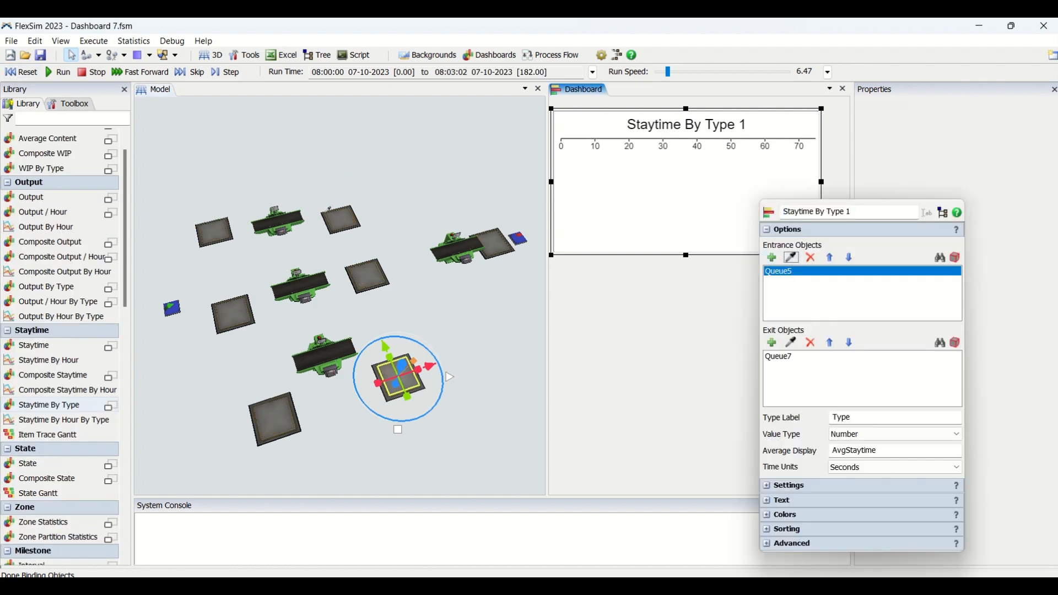
click(795, 264)
click(425, 382)
click(666, 333)
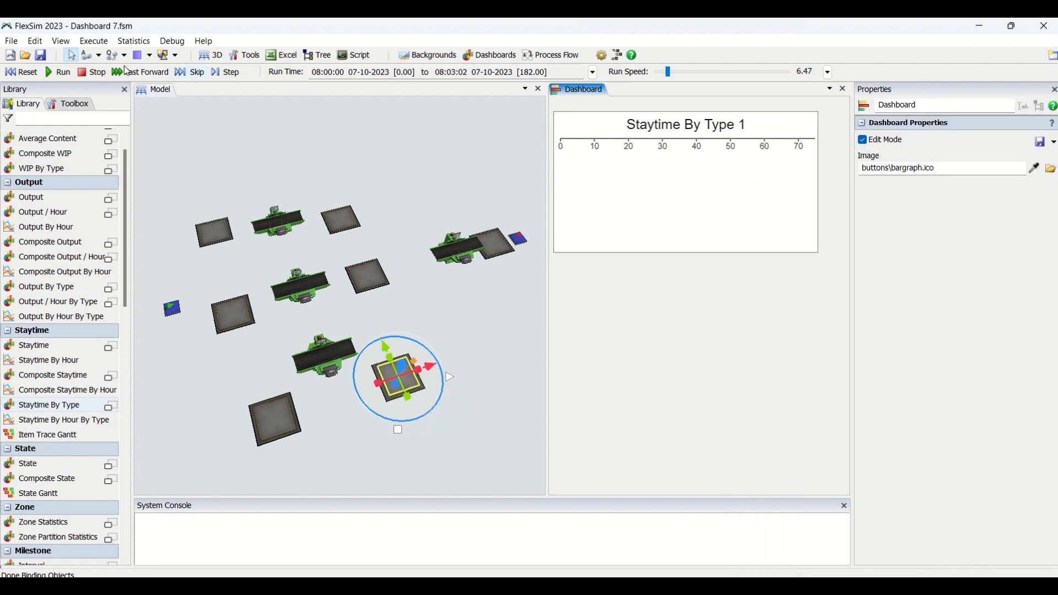
Run the simulation with the run speed raised to 197 and select the Staytime By Type chart
click(60, 73)
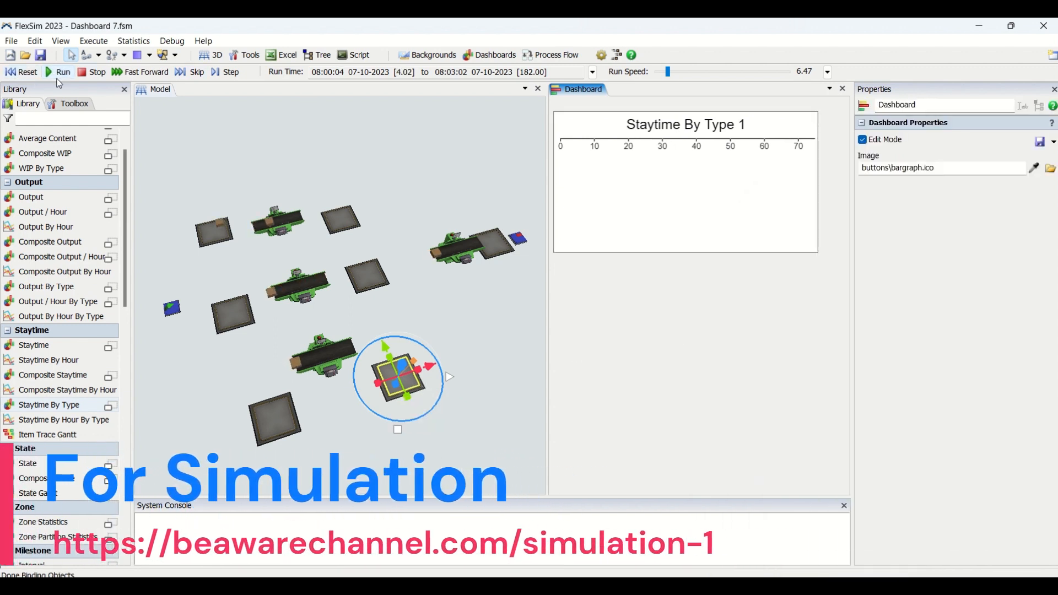
click(679, 74)
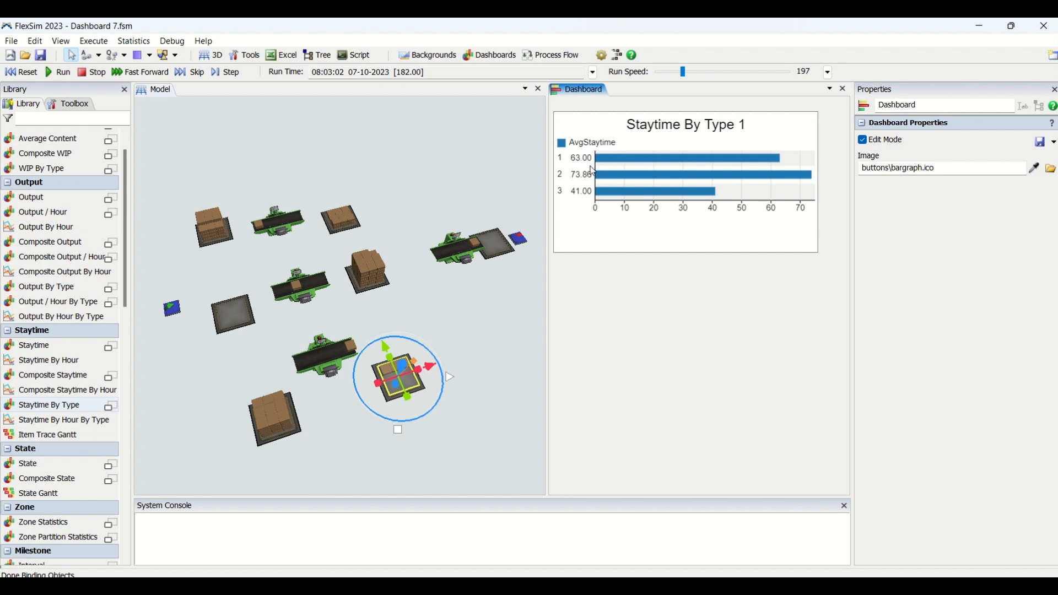
click(602, 226)
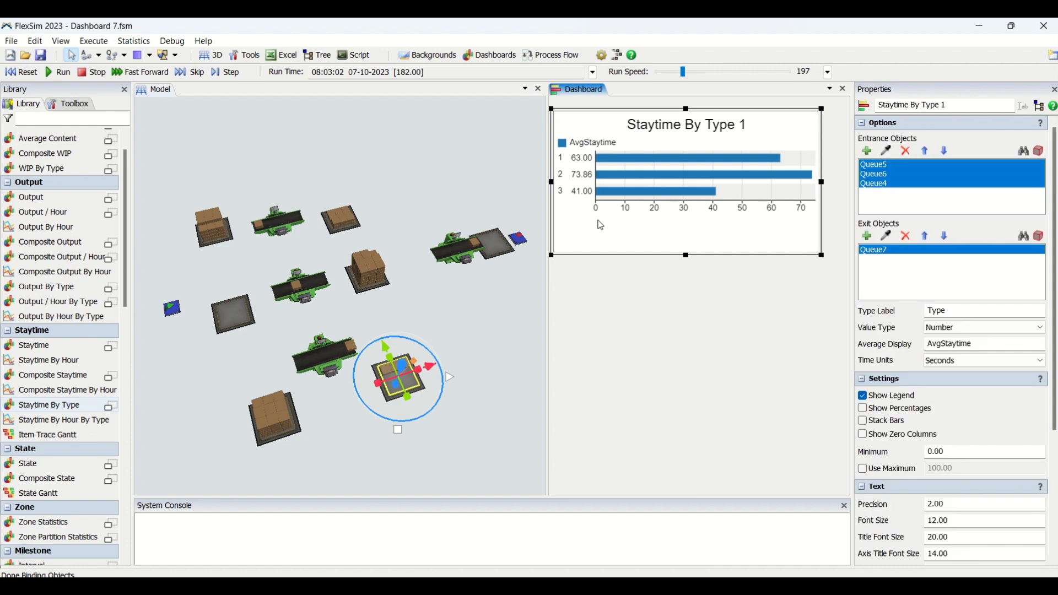
Review the chart's time unit choices and entrance objects, and inspect the statistics of Queue5 in the model
click(959, 363)
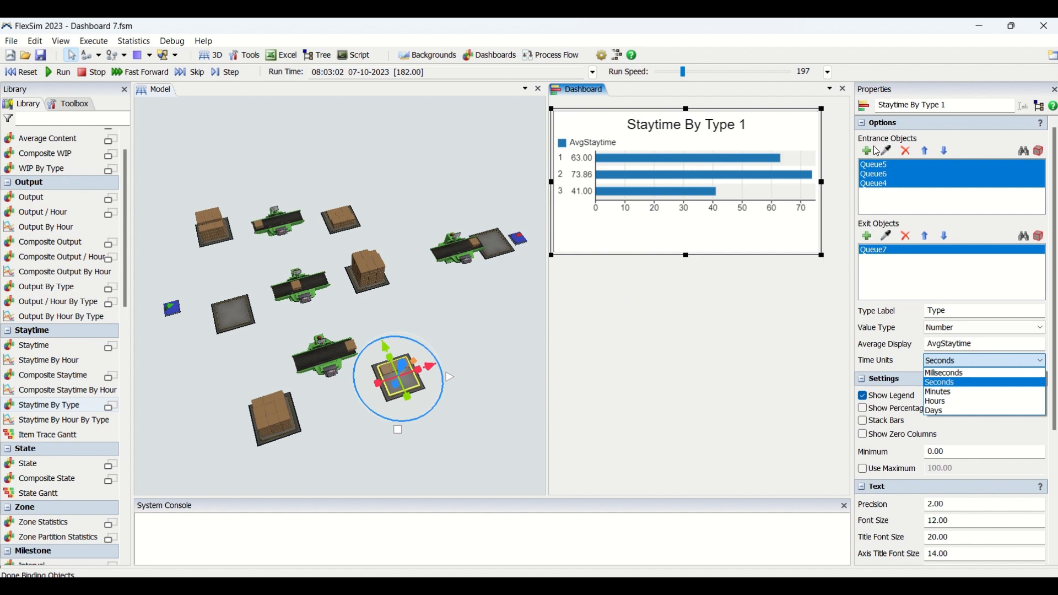
click(907, 195)
click(896, 165)
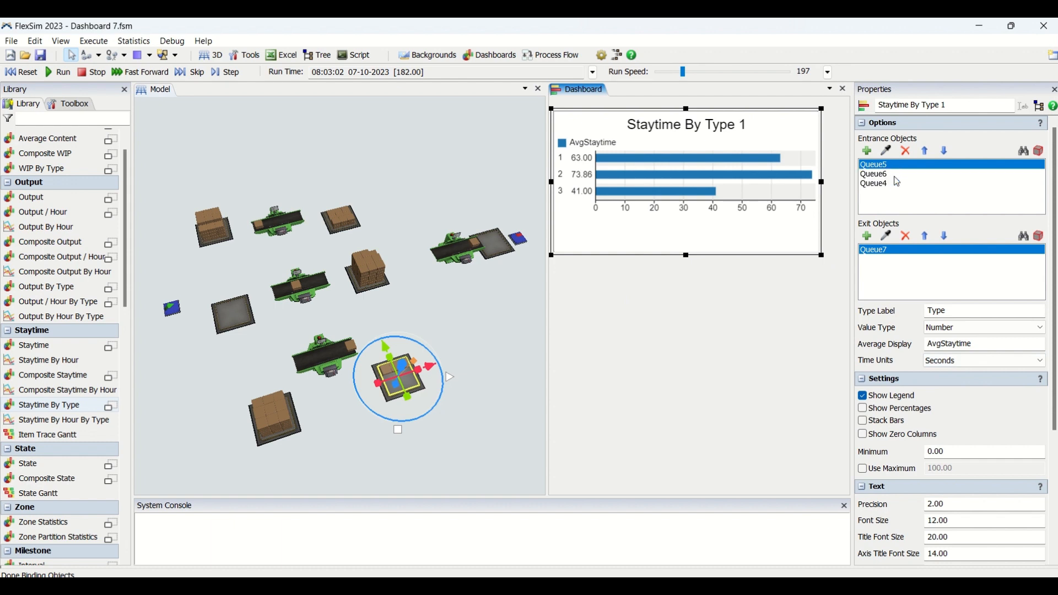
drag(895, 182, 896, 164)
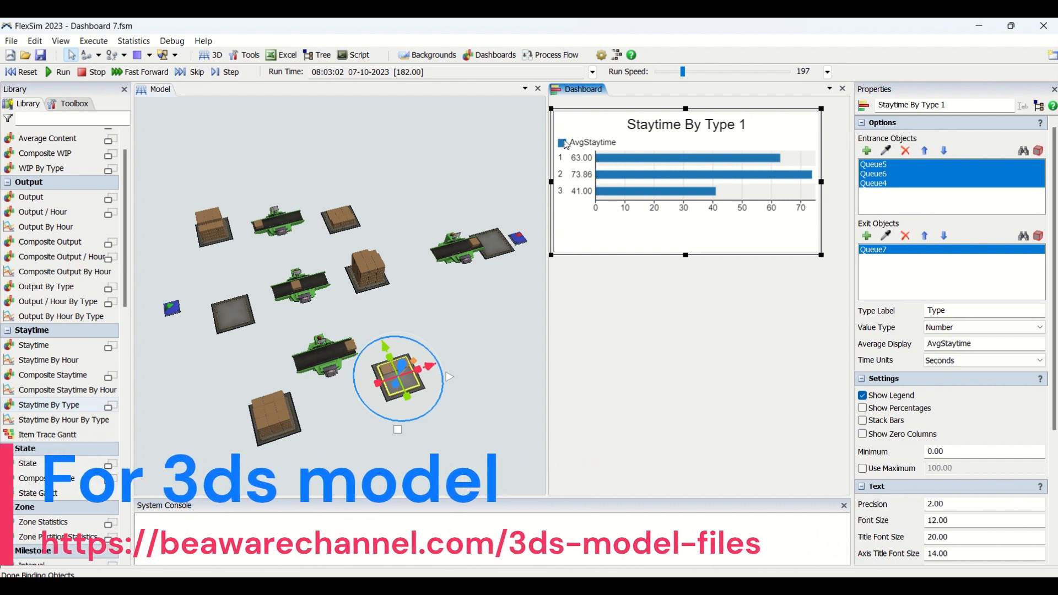
click(906, 183)
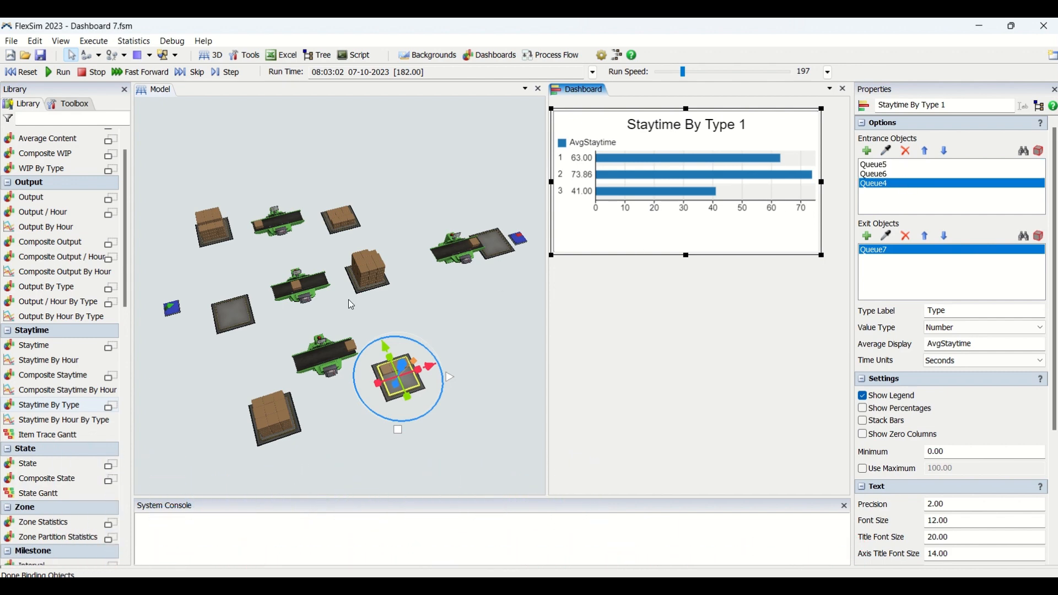
click(364, 288)
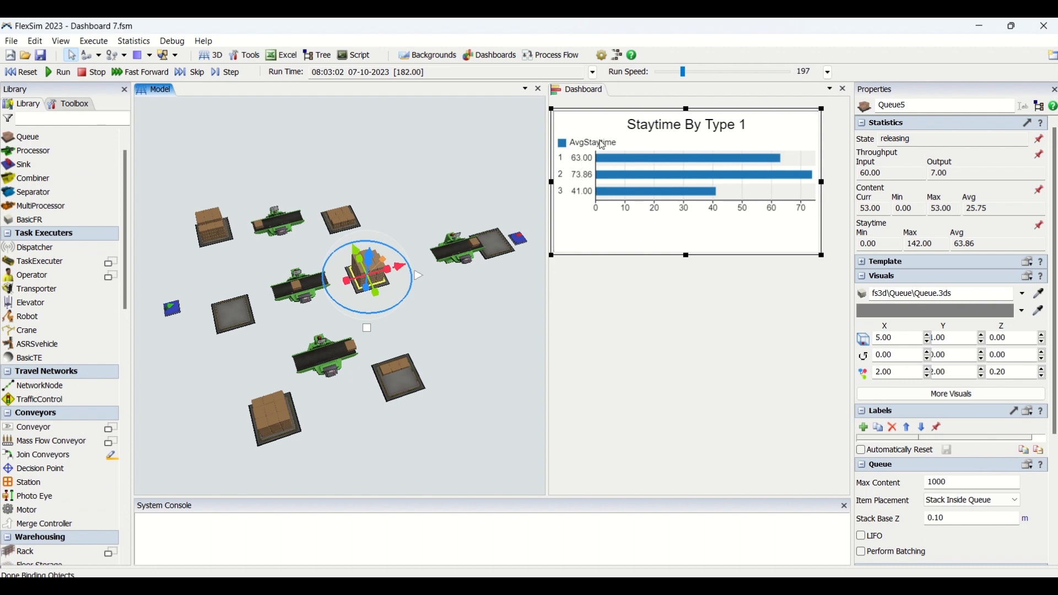
Reset the model, duplicate the Staytime By Type chart and place the copy directly below the original
click(635, 313)
click(17, 72)
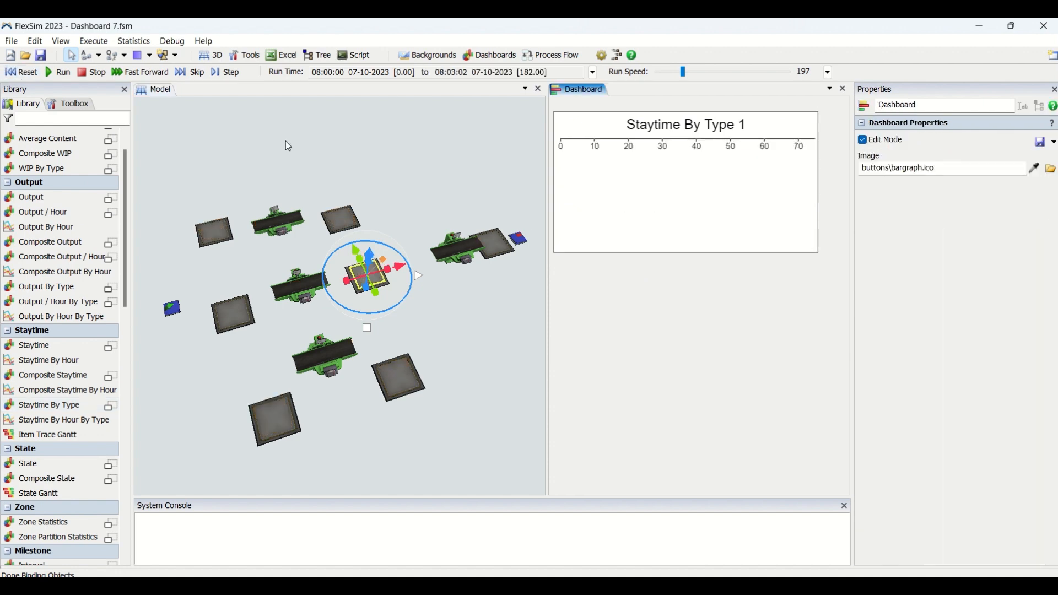
click(700, 213)
key(ctrl+c)
click(606, 290)
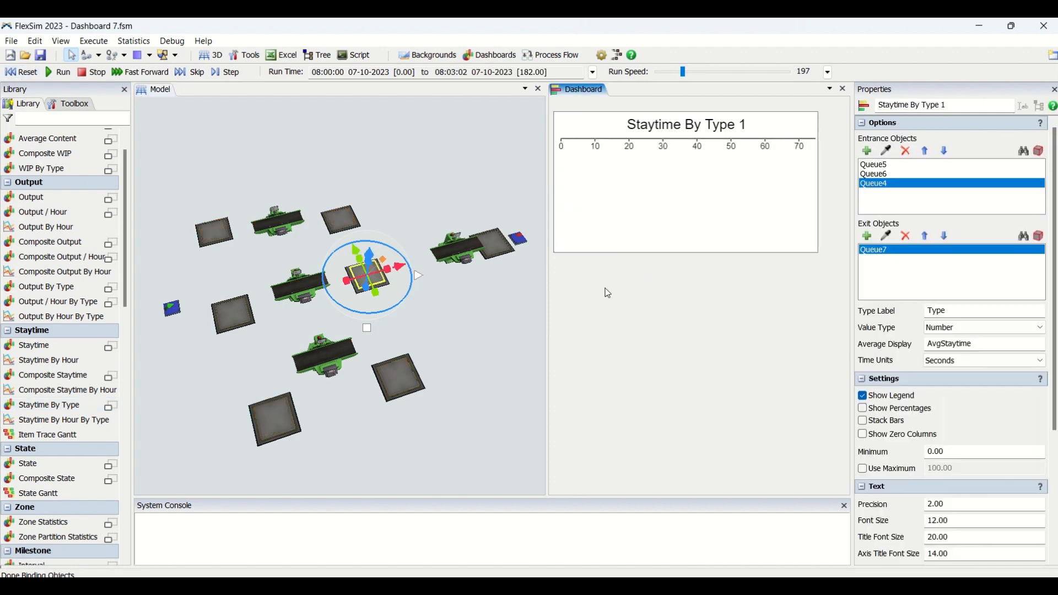
key(ctrl+v)
drag(648, 297, 621, 271)
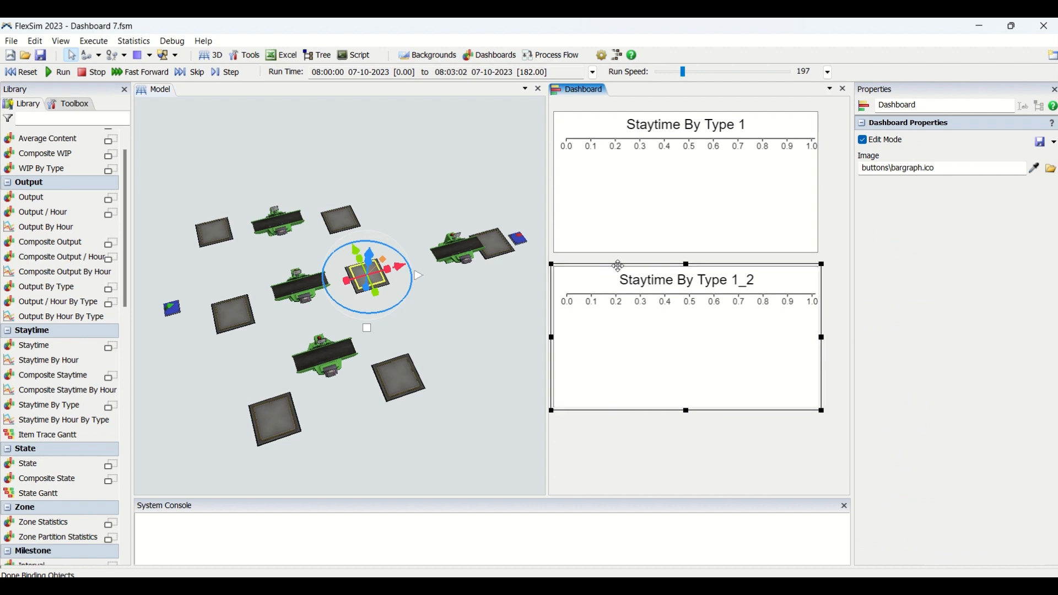
Replace all entrance objects of the copied chart with Source1 and run the simulation
double_click(644, 304)
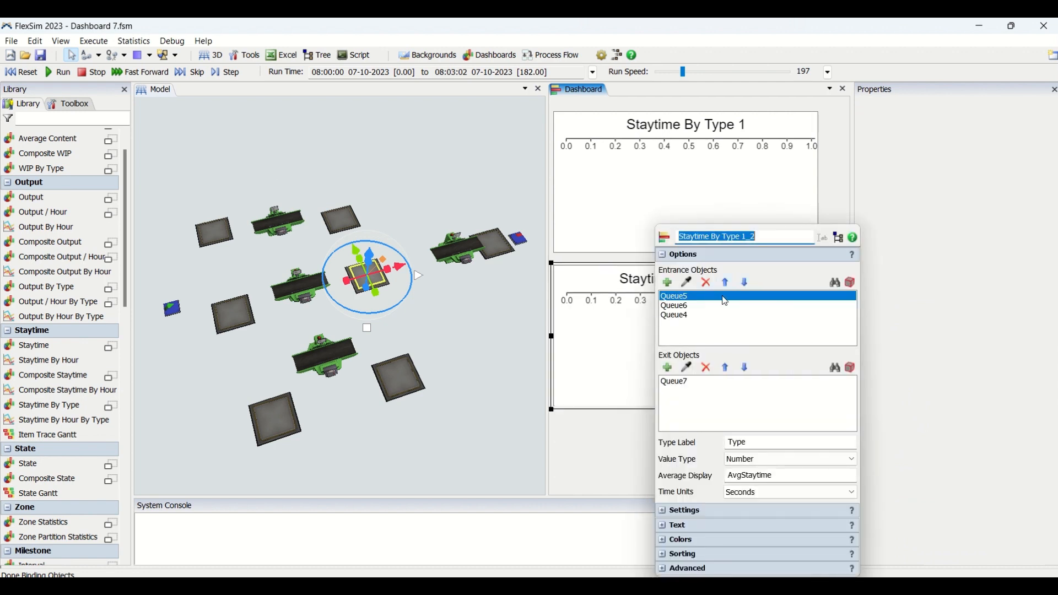
drag(697, 301, 698, 325)
click(707, 284)
click(688, 284)
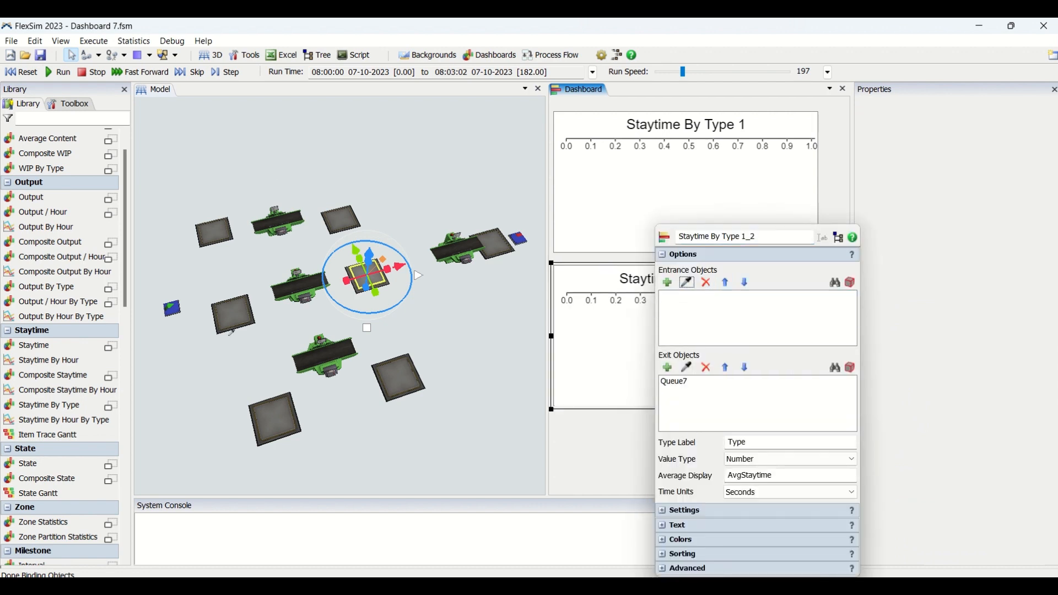
click(172, 307)
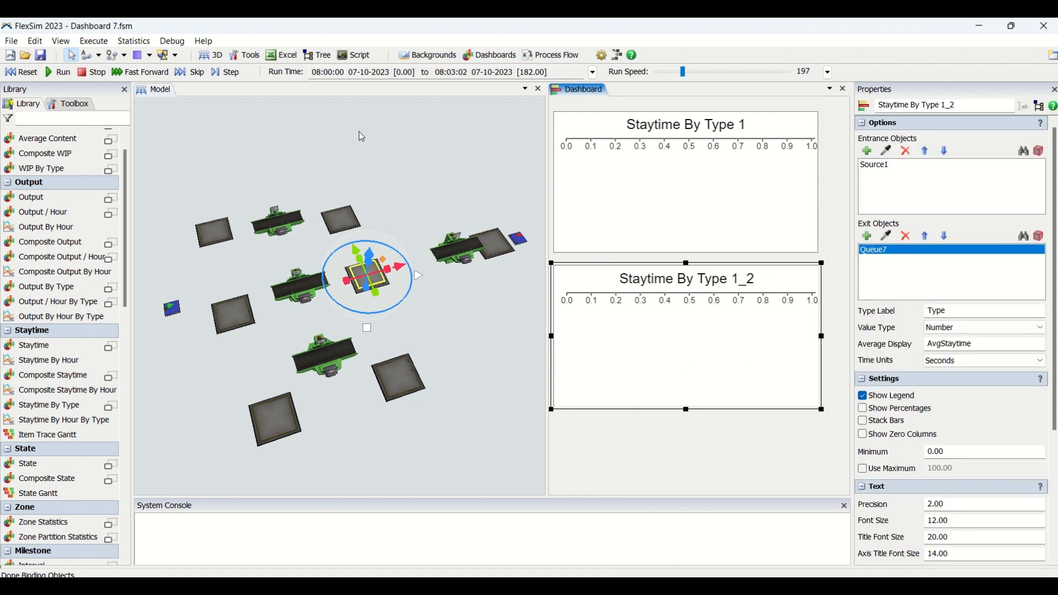
click(49, 73)
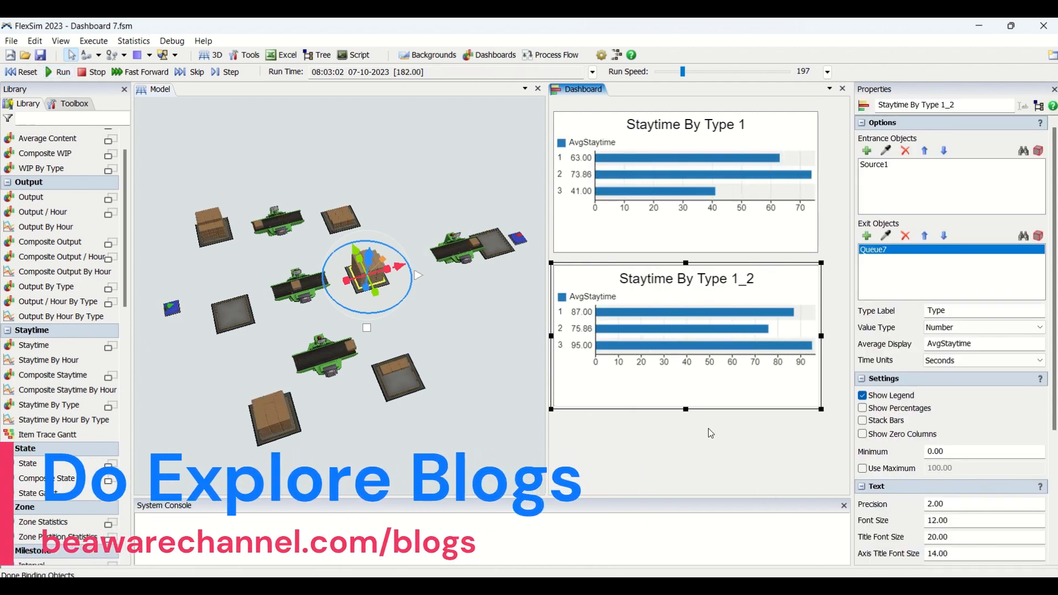
Compare the two staytime charts with their entrance and exit objects, checking the source and Queue7 in the model
click(748, 249)
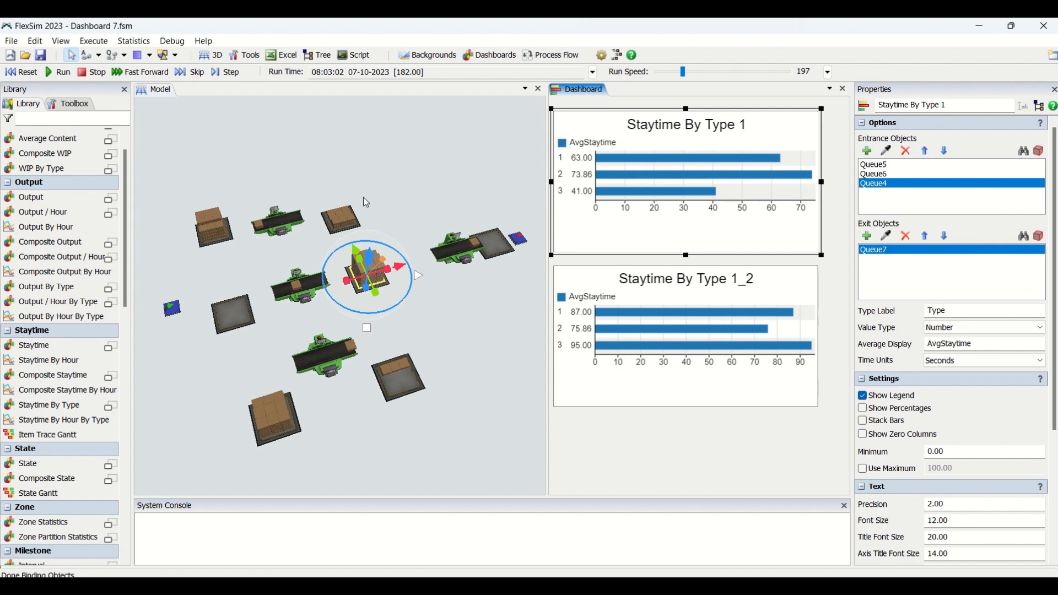
click(493, 243)
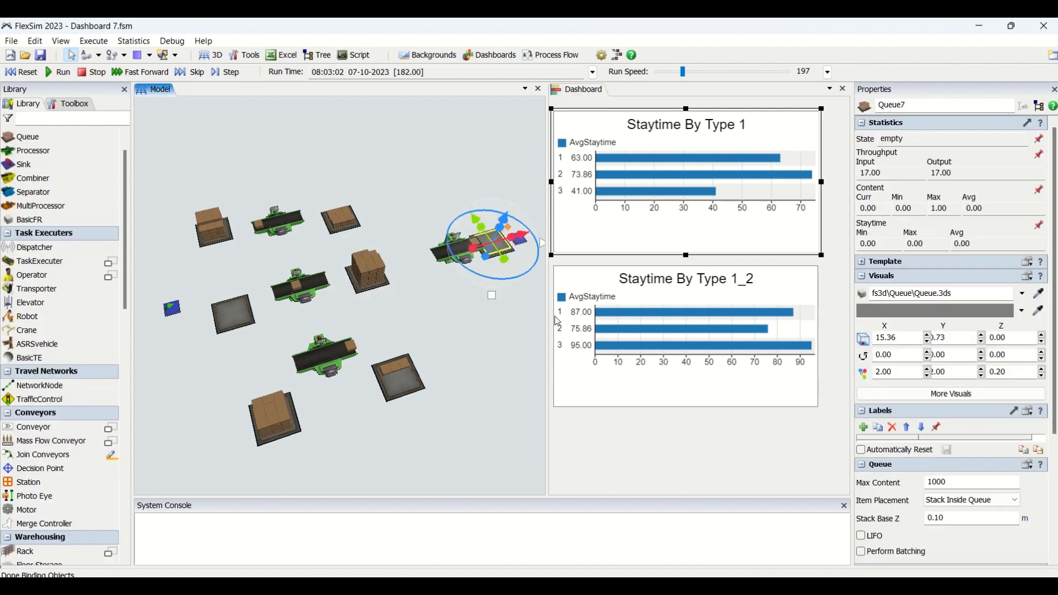
click(622, 389)
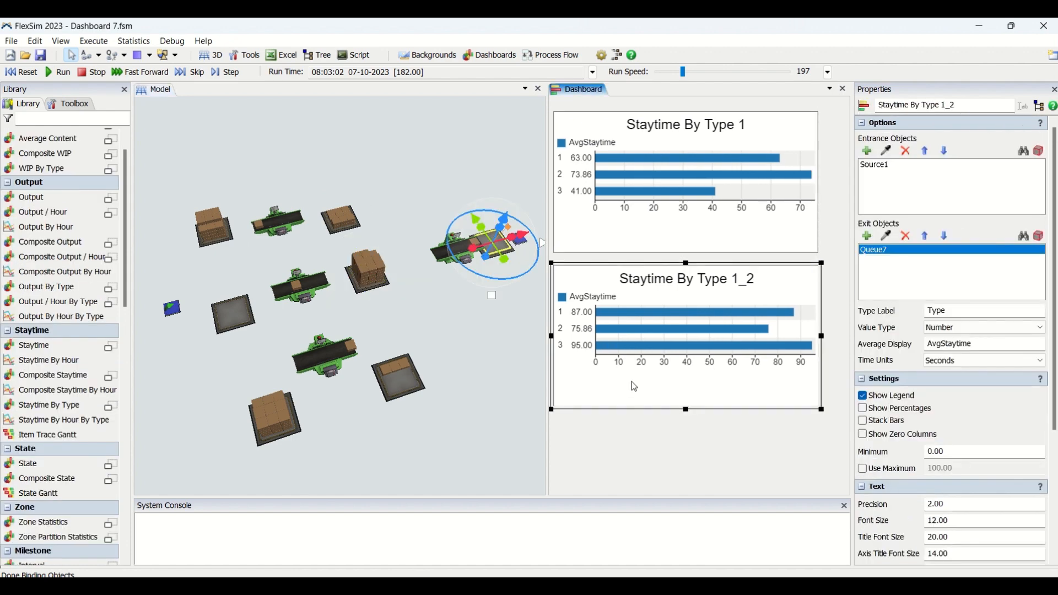
click(177, 309)
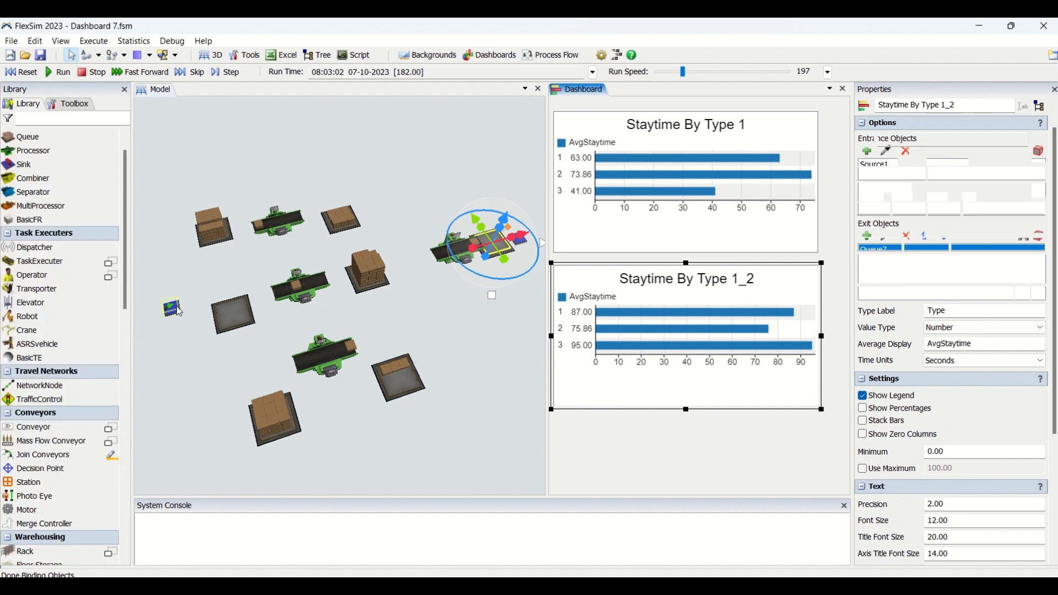
click(493, 251)
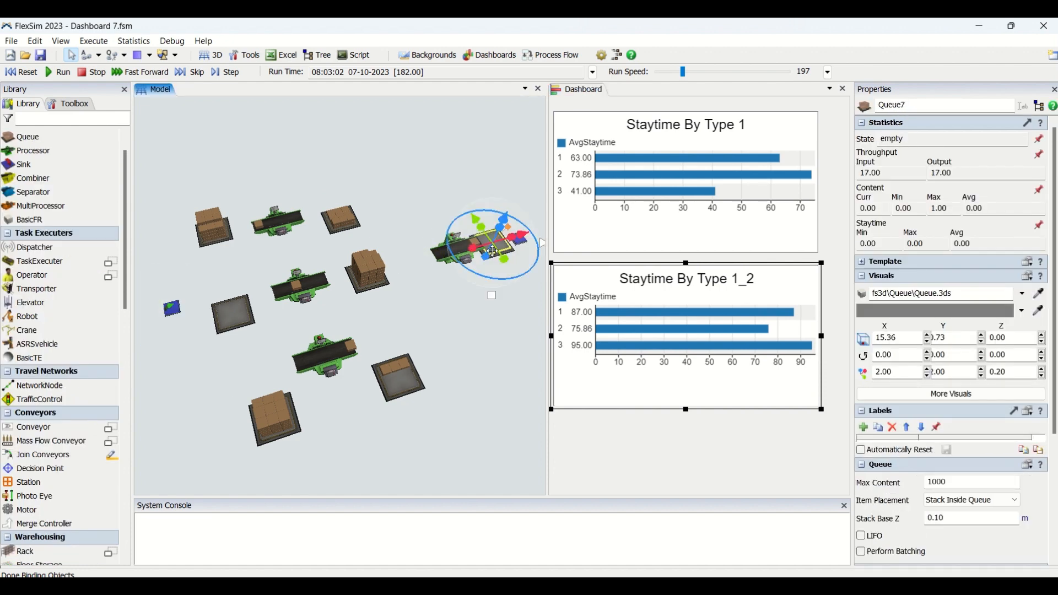
click(665, 408)
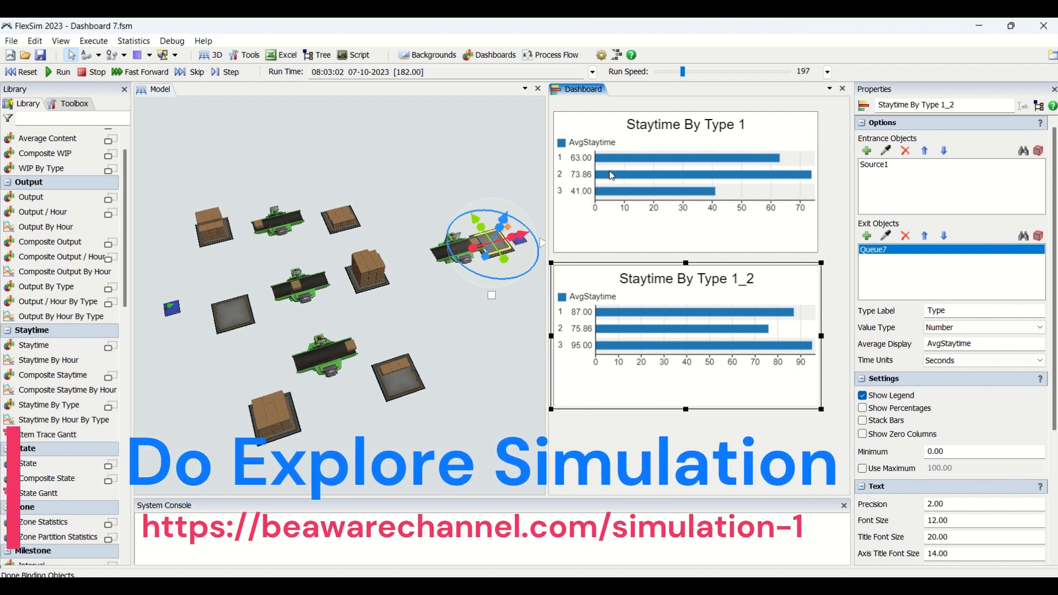
click(618, 427)
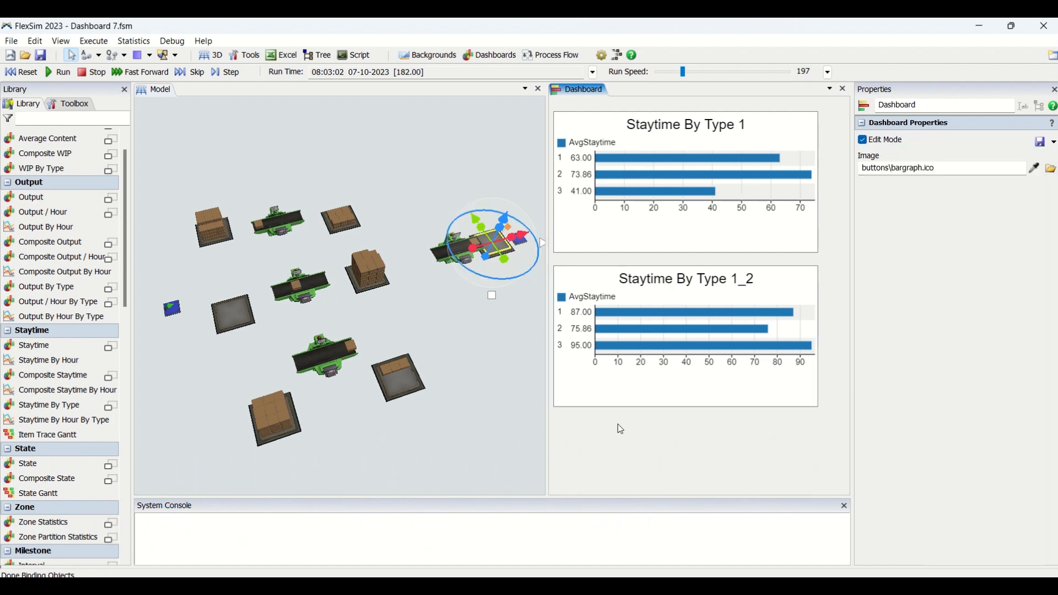
Review the copied chart's type label and the Staytime By Type and Staytime By Hour By Type chart choices
click(592, 384)
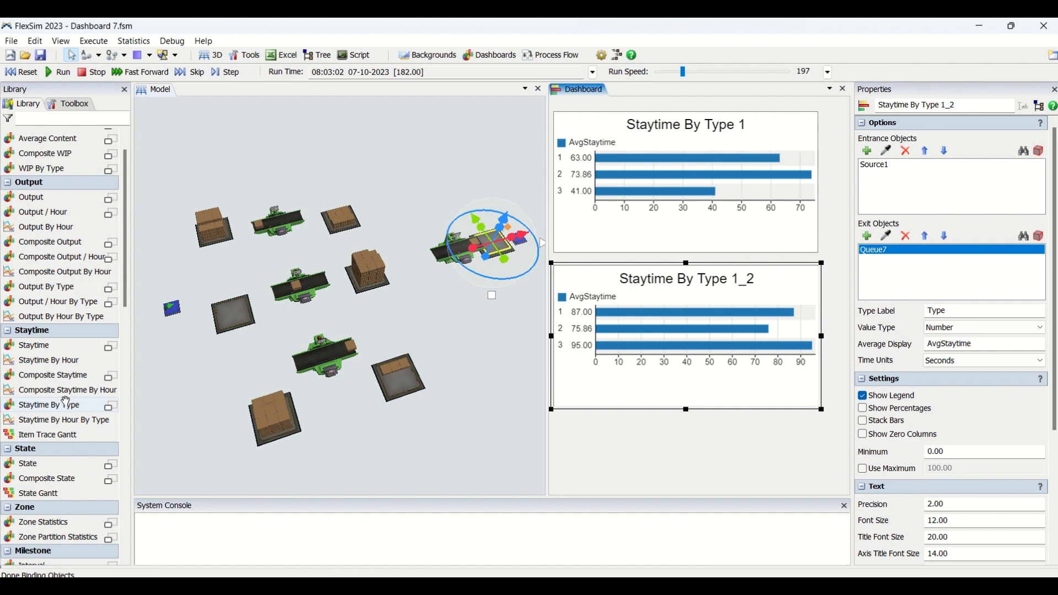
double_click(967, 313)
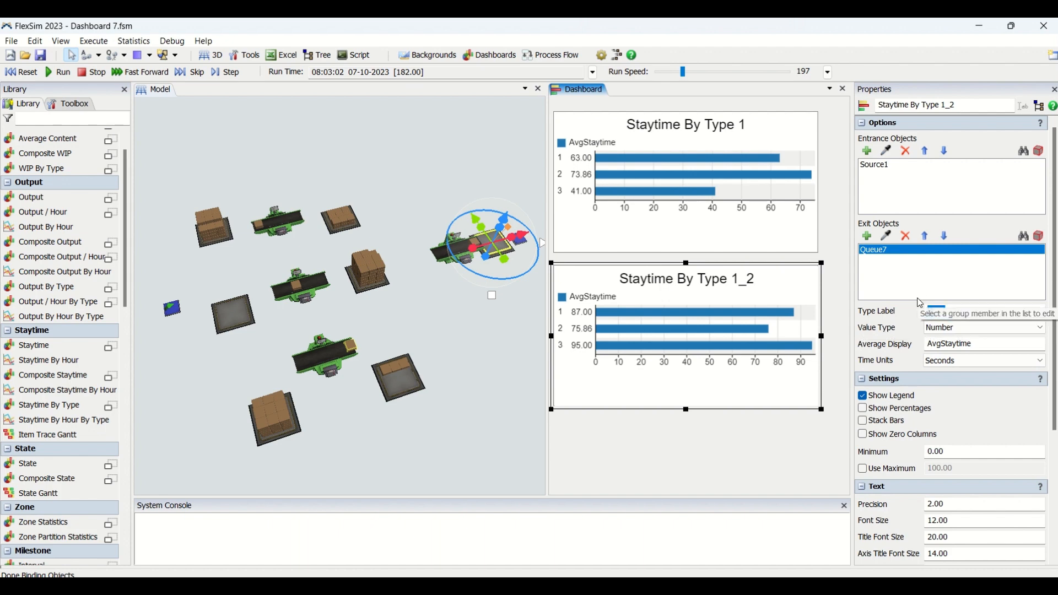
click(626, 393)
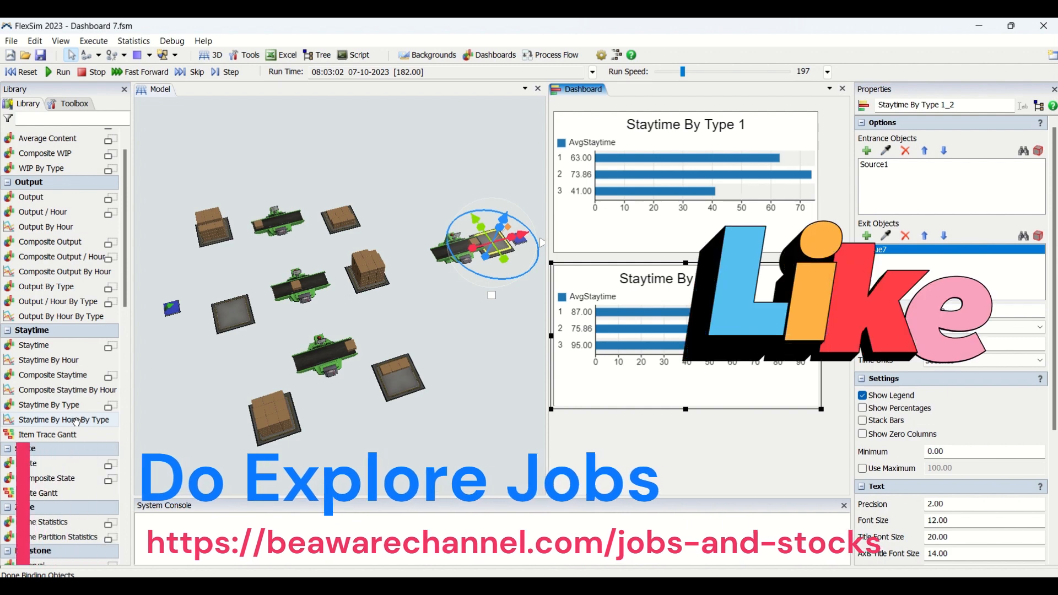
click(609, 440)
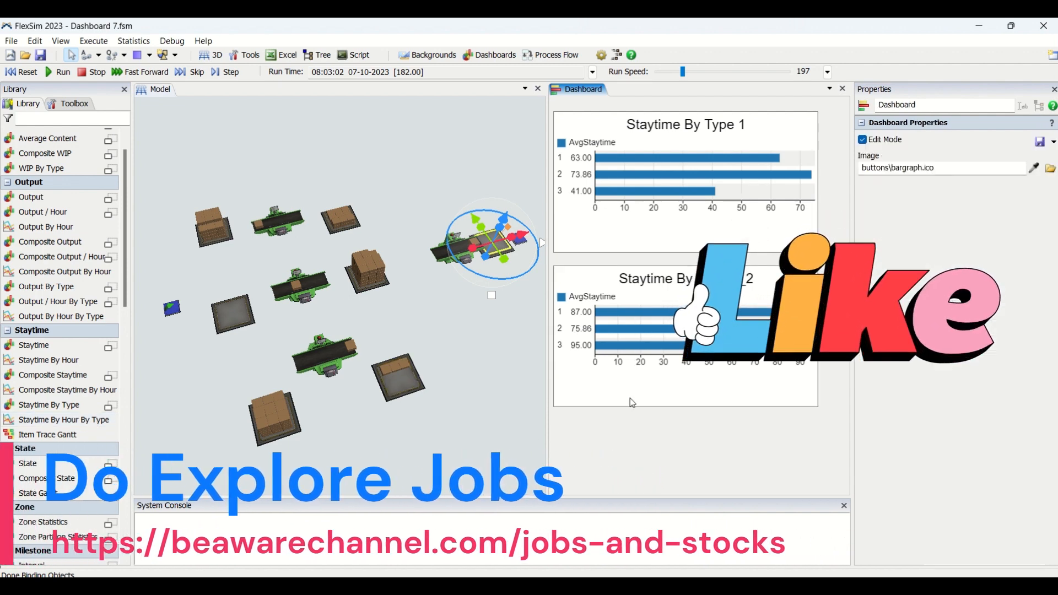
Delete the copied staytime chart and select the original Staytime By Type chart
click(630, 398)
key(Delete)
click(635, 246)
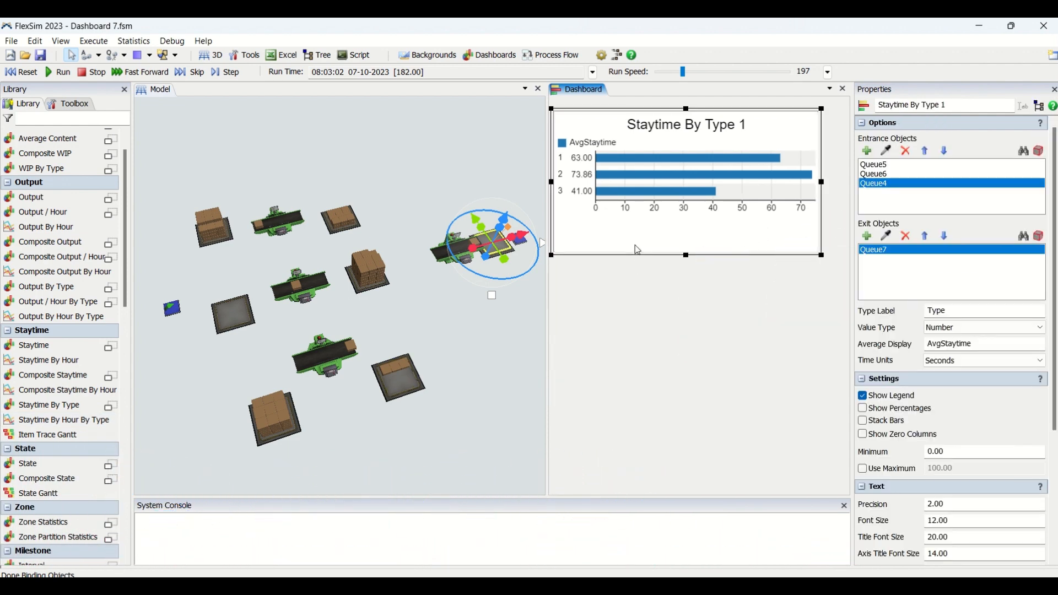
Reset the model and add a Staytime By Hour By Type chart with a 1 Minute interval directly below the Staytime By Type chart
click(22, 72)
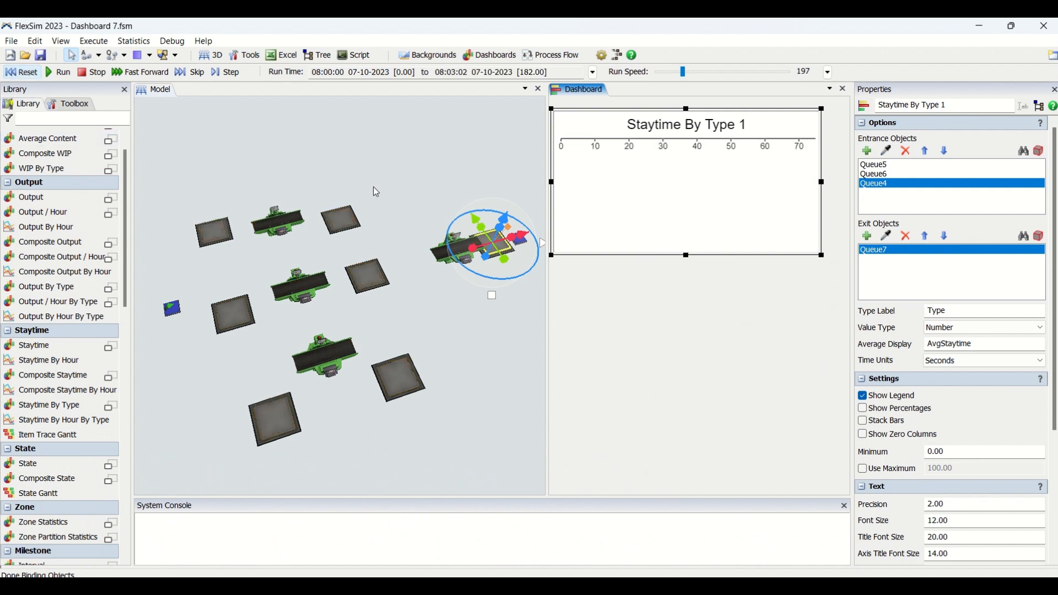
drag(67, 417, 137, 420)
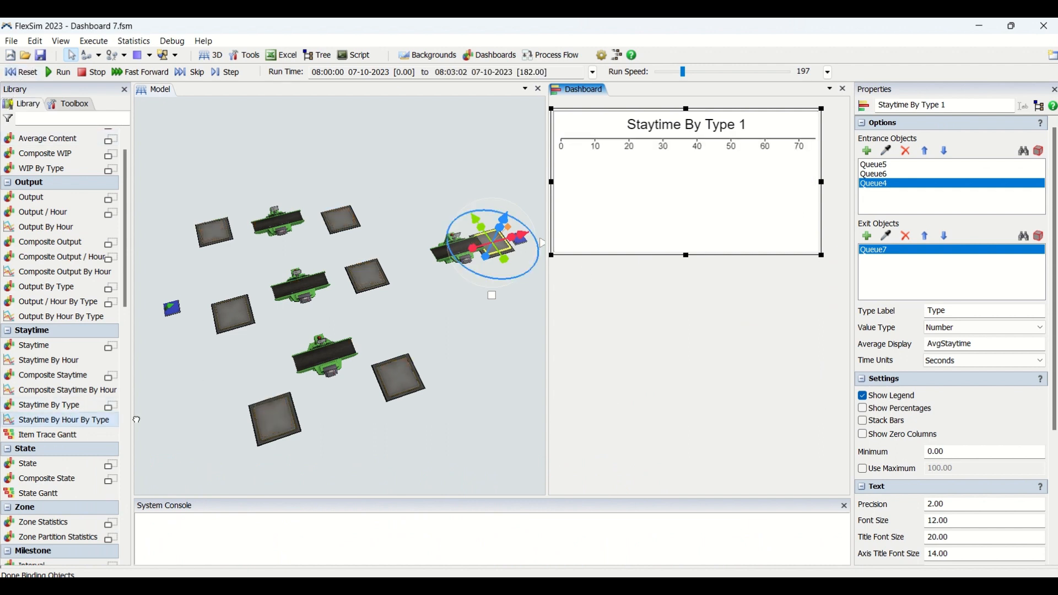
drag(585, 305, 586, 305)
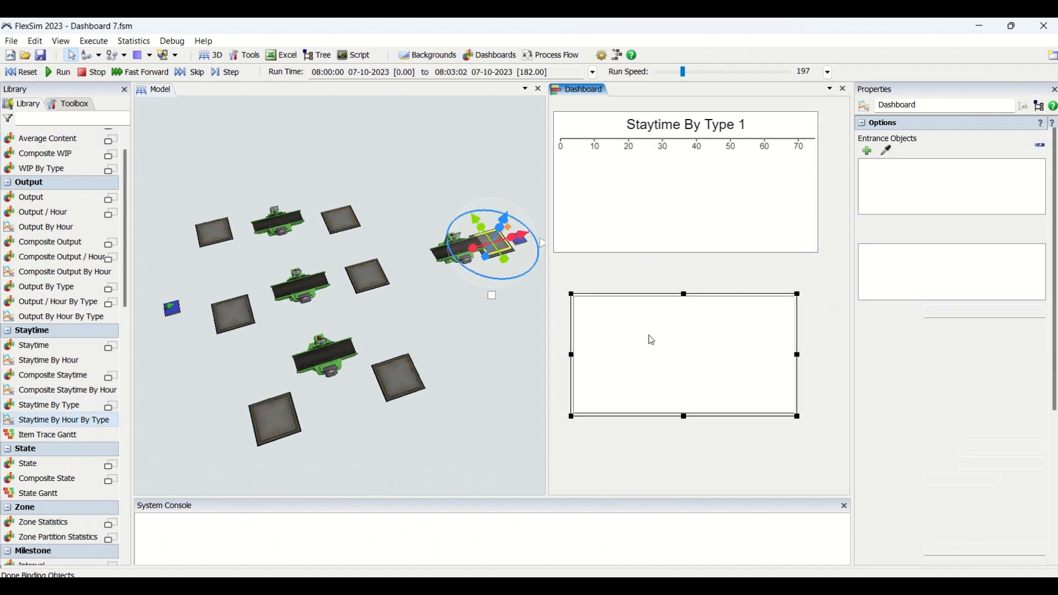
click(973, 345)
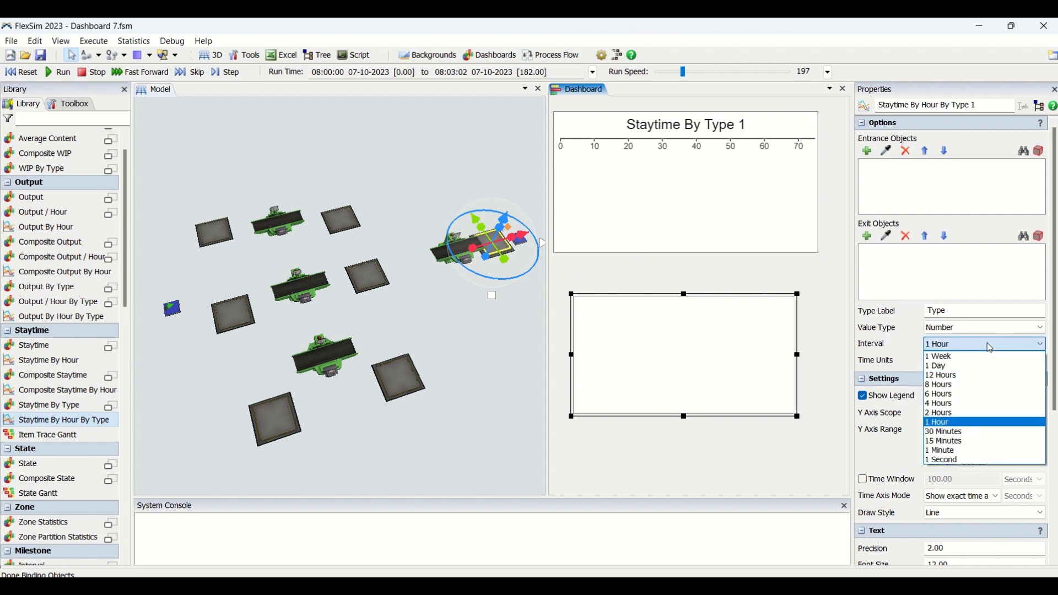
click(962, 453)
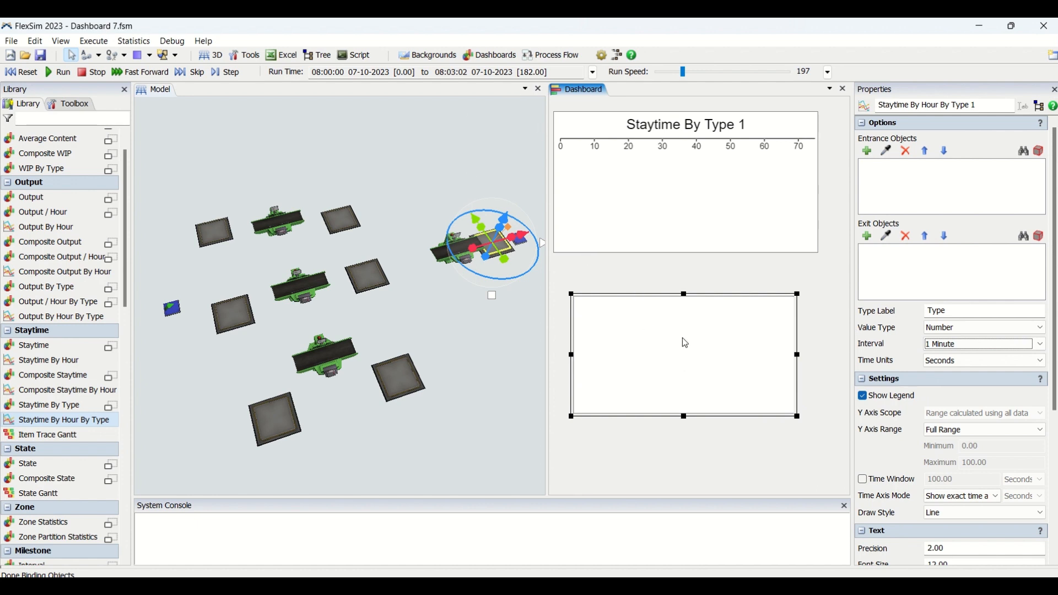
drag(700, 295, 684, 260)
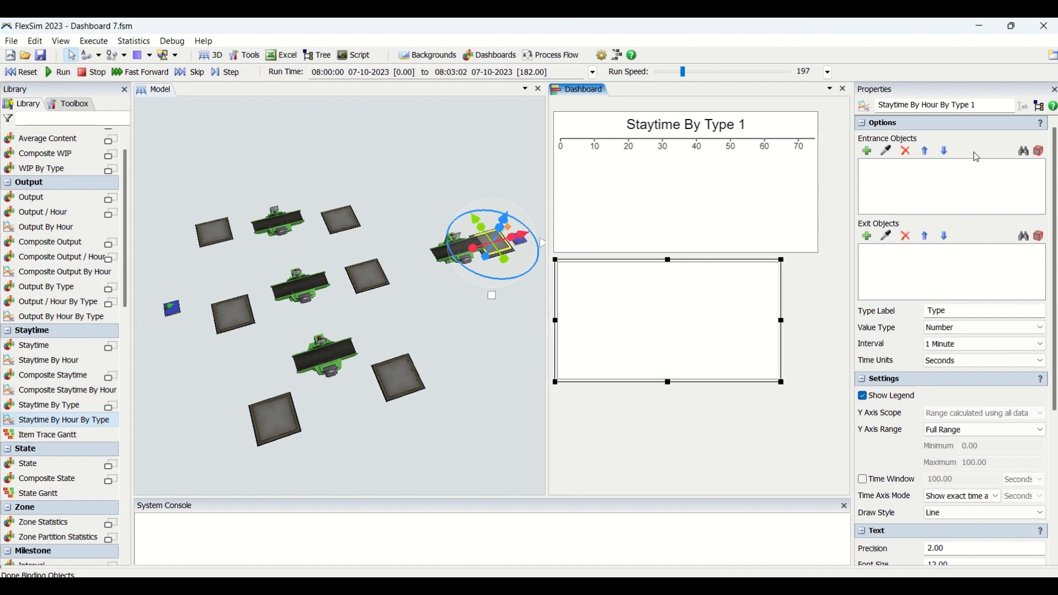
Sample Queue6, Queue5 and Queue4 as the hourly chart's entrance objects and Queue7 as its exit object, and run the model
click(887, 151)
click(343, 217)
click(887, 151)
click(366, 279)
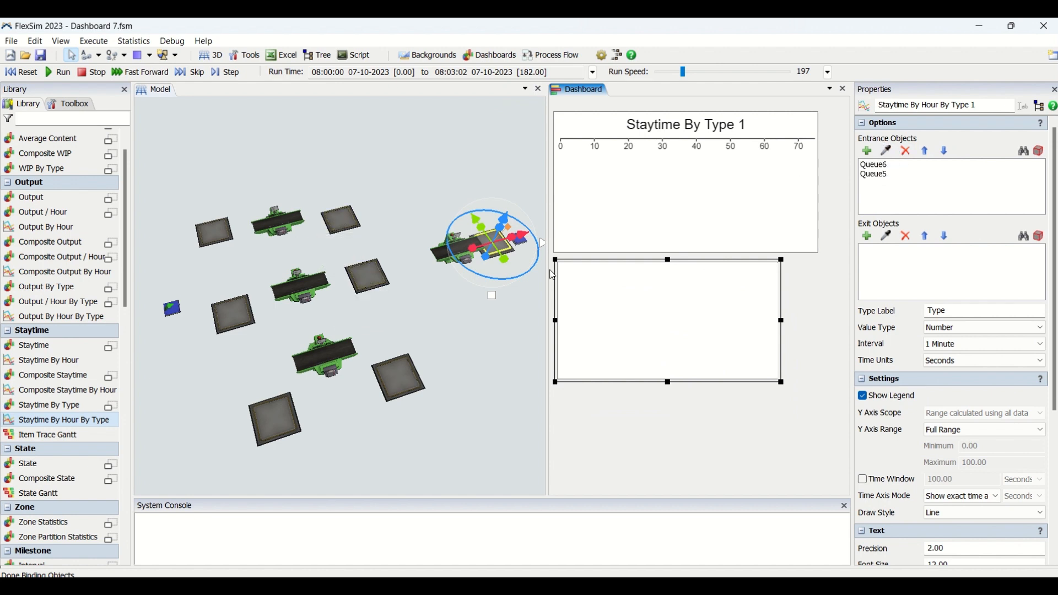
click(887, 151)
click(392, 380)
click(887, 236)
click(493, 304)
click(493, 306)
click(58, 72)
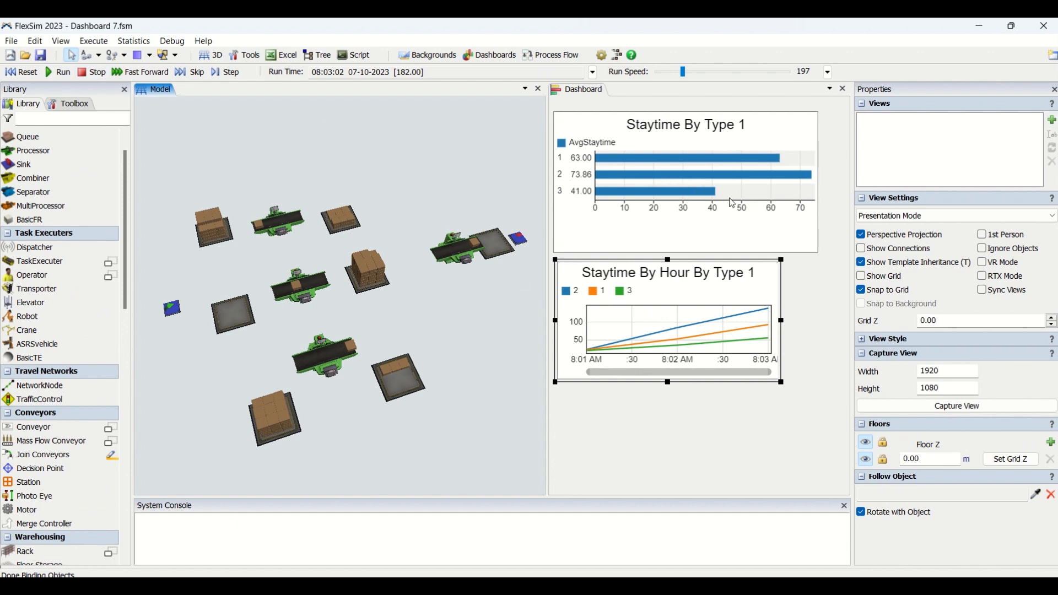
Enlarge the Staytime By Hour By Type chart to about the width of the chart above it
drag(782, 383, 816, 437)
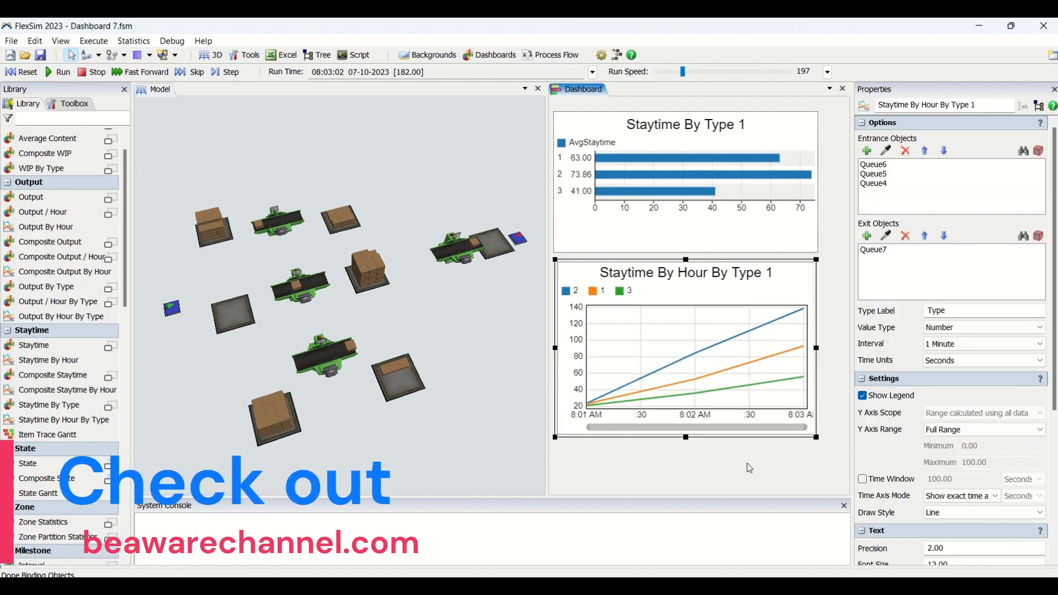
click(748, 466)
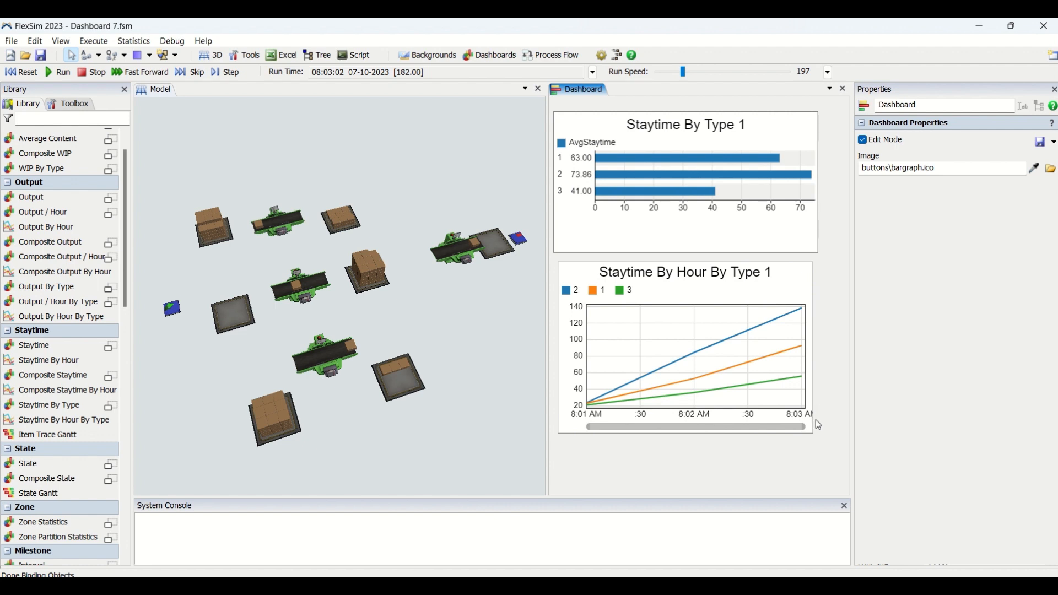
click(809, 328)
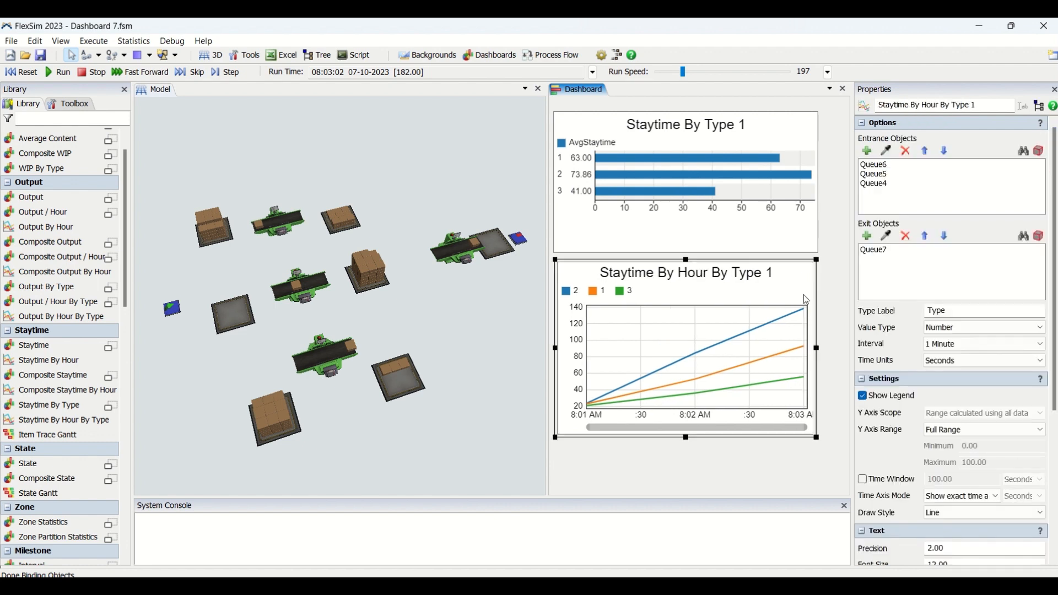
click(794, 451)
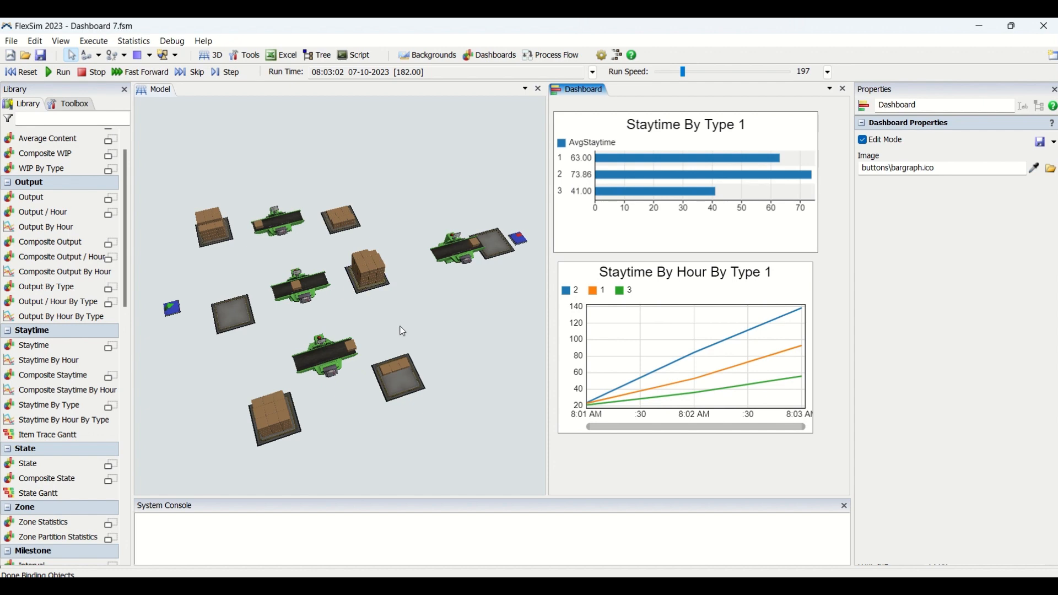
Examine the statistics of Queue5, Queue6 and Queue4 in the model against the Staytime By Hour By Type chart and its settings
scroll(407, 341, up, 3)
drag(405, 338, 462, 279)
click(379, 266)
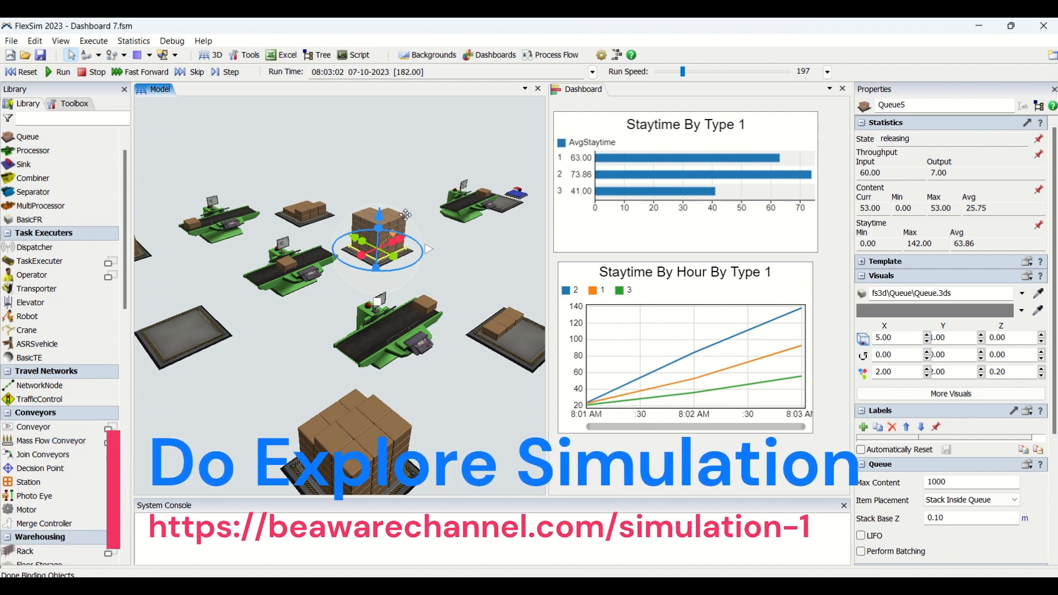
click(308, 225)
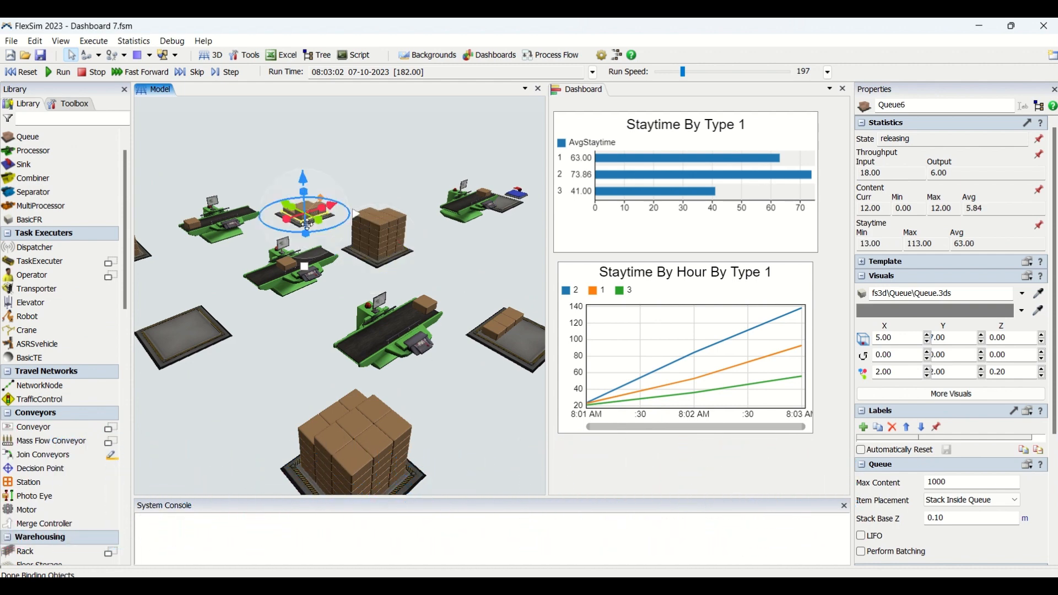
click(521, 353)
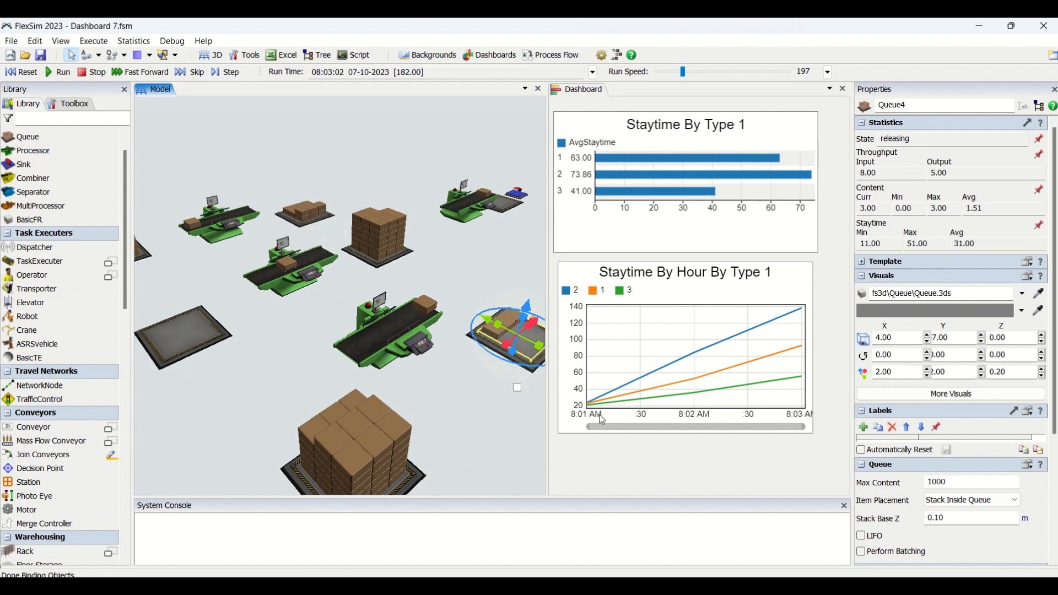
click(454, 443)
scroll(454, 443, down, 5)
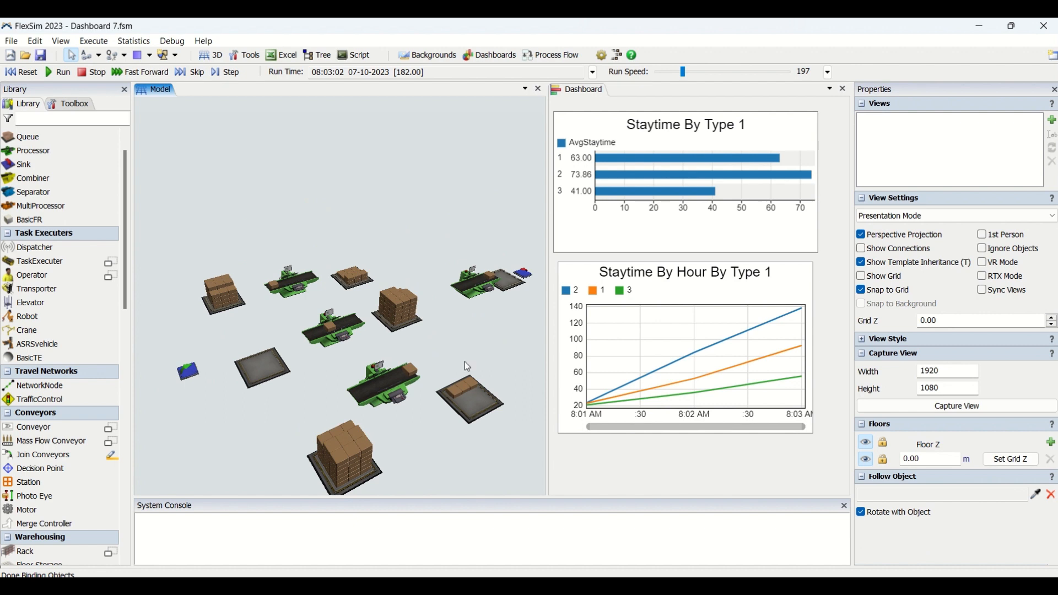
drag(477, 342, 464, 335)
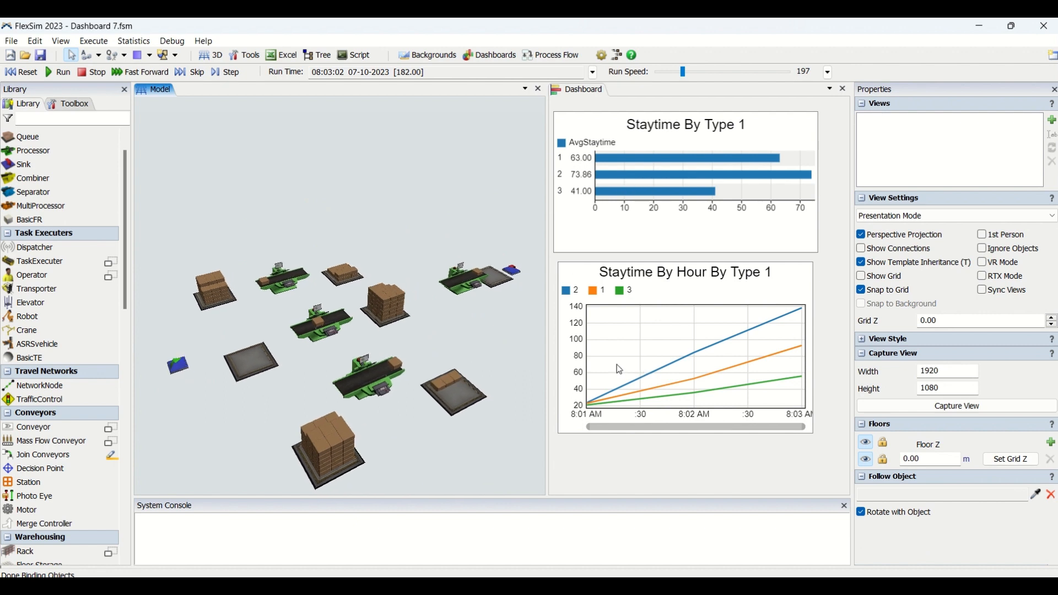
click(628, 473)
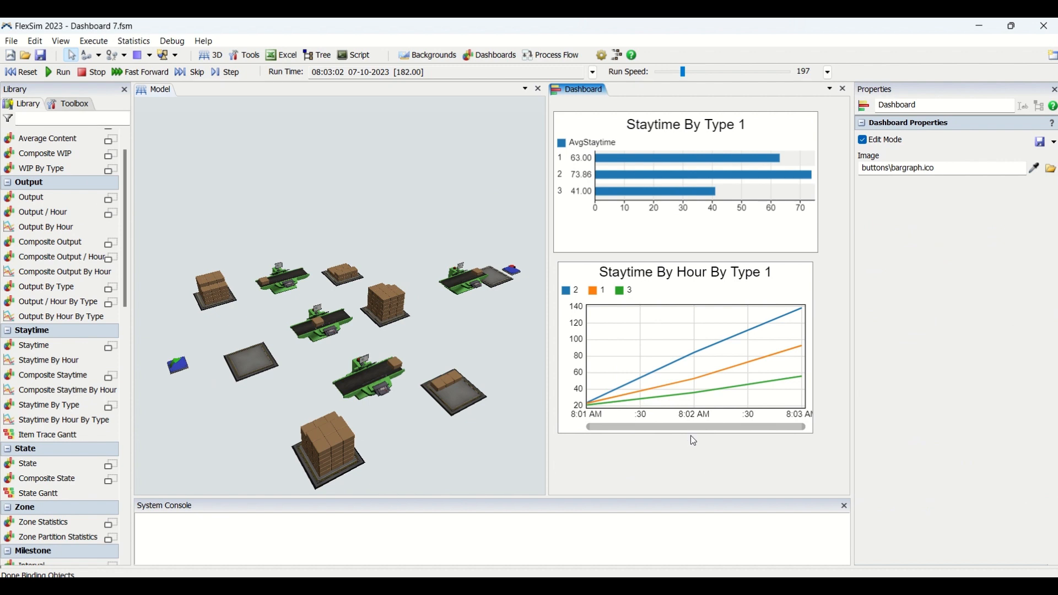
click(572, 421)
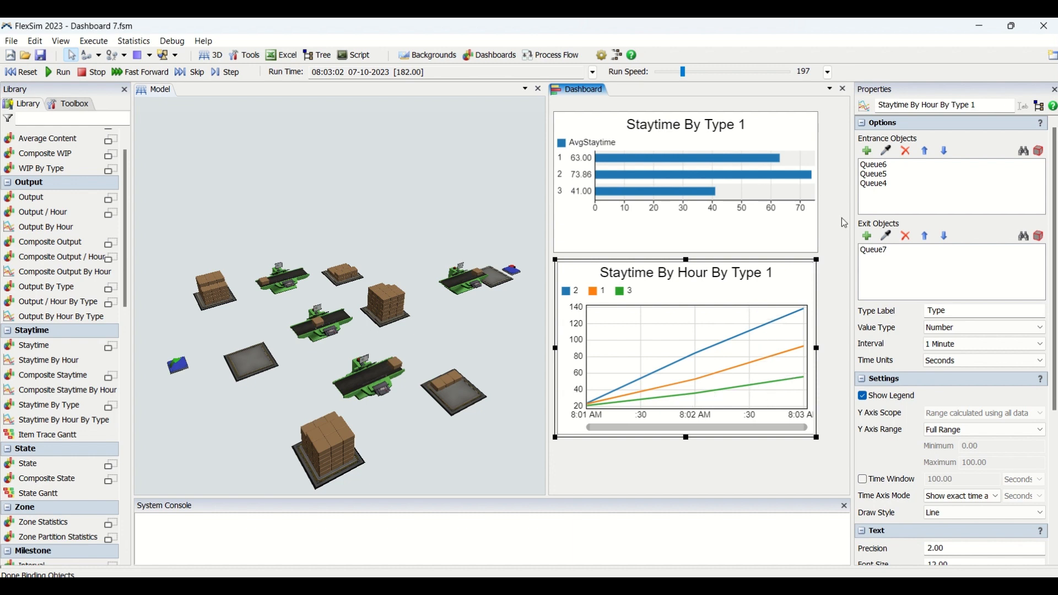
mouse_move(1054, 291)
mouse_down()
mouse_move(1052, 435)
mouse_move(1052, 289)
mouse_up()
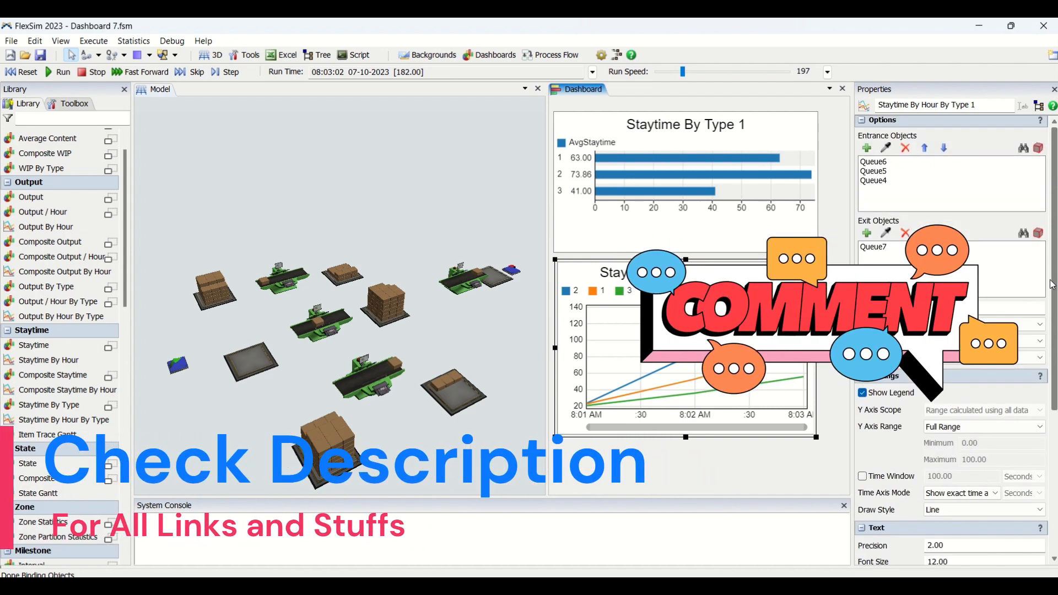
click(611, 466)
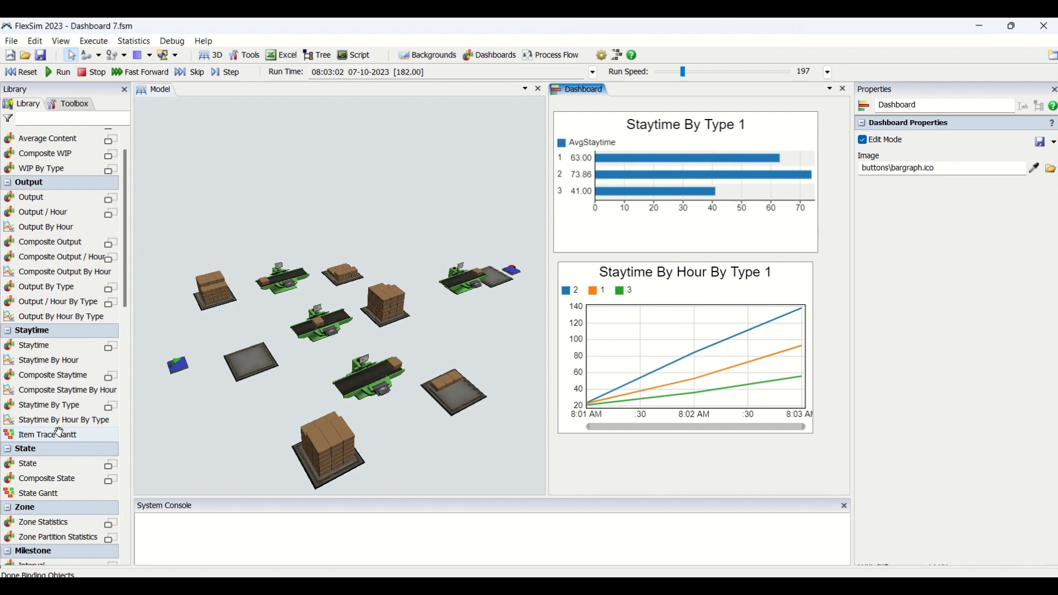
Add an Item Trace Gantt chart, reset the model, and enlarge the chart over the lower part of the dashboard
mouse_move(59, 432)
mouse_down()
mouse_move(604, 461)
mouse_move(569, 454)
mouse_up()
click(16, 76)
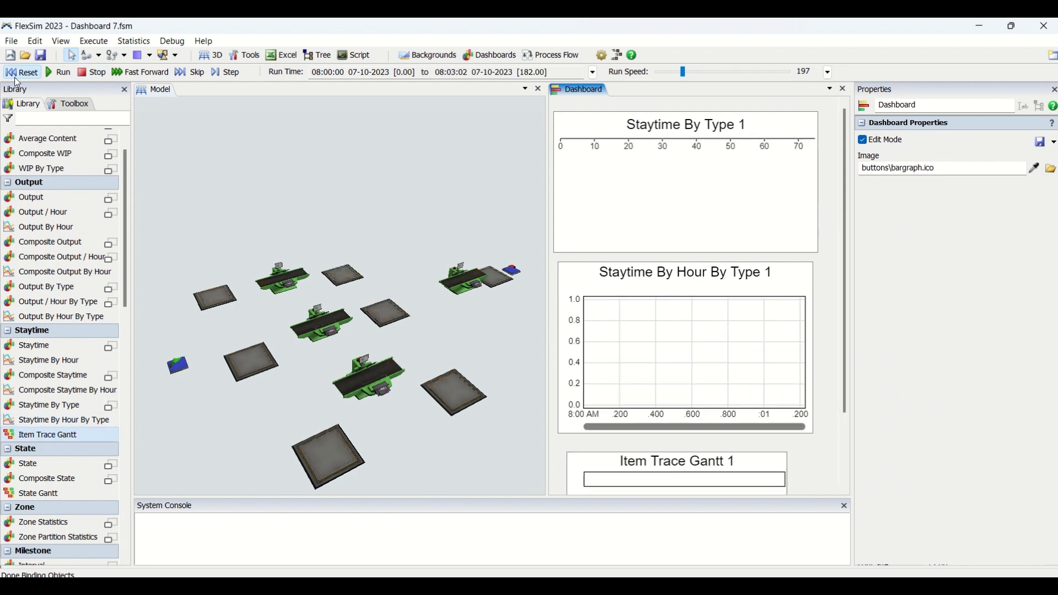
click(608, 461)
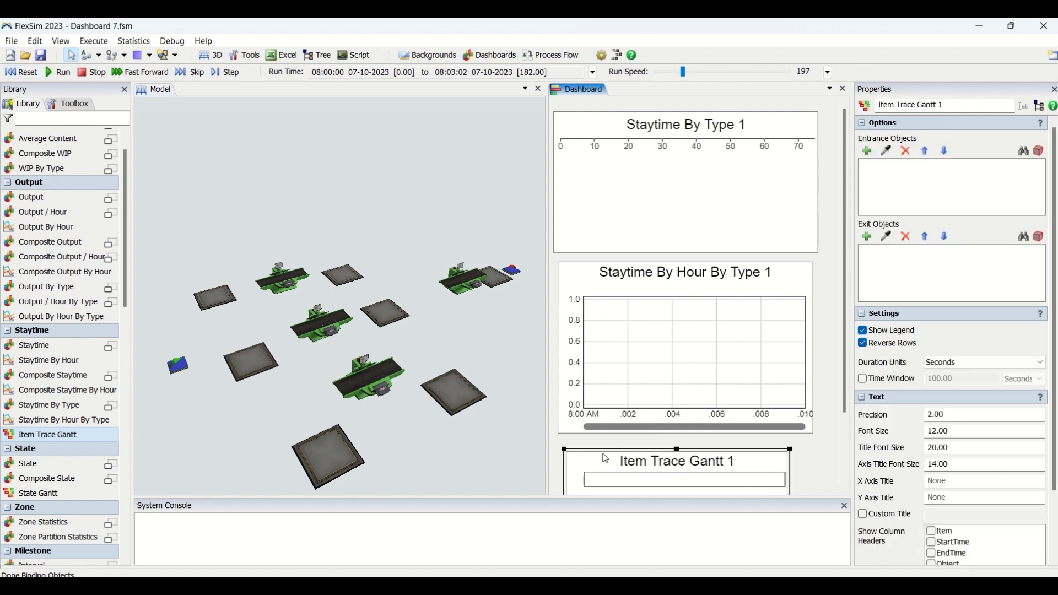
drag(606, 459, 601, 182)
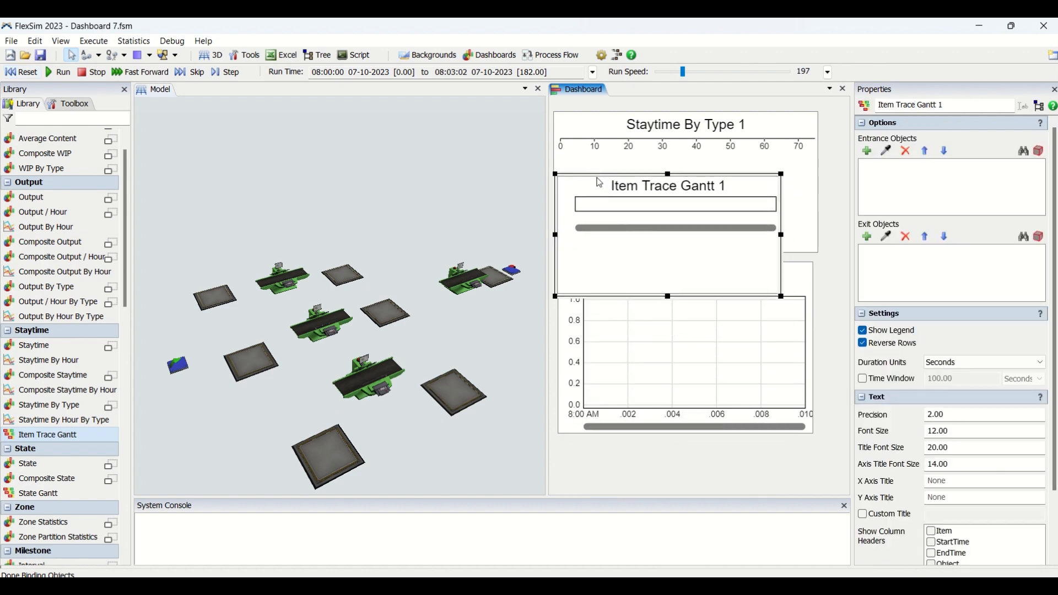
drag(783, 297, 832, 507)
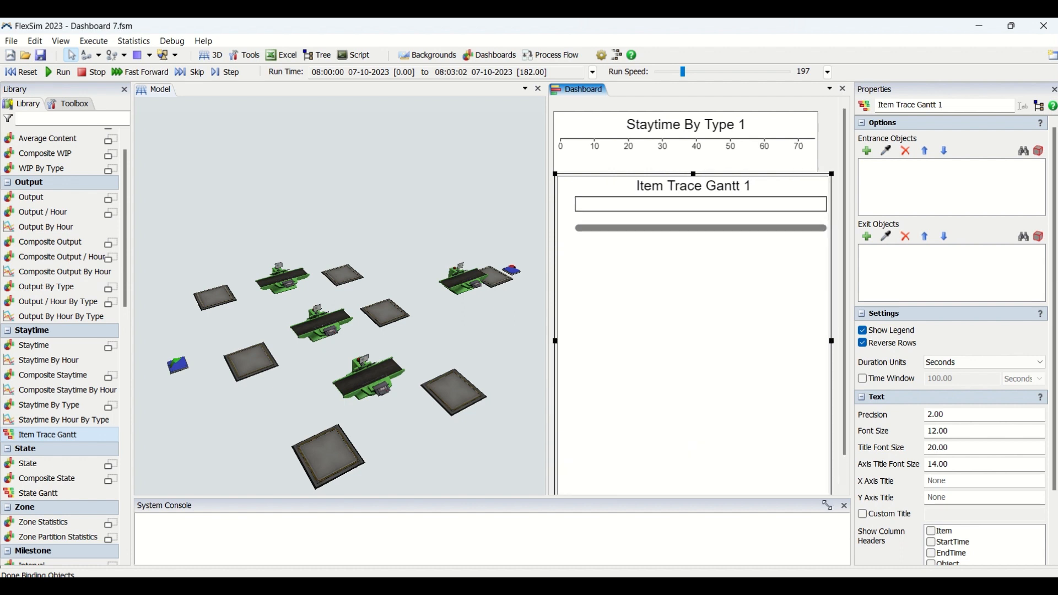
click(31, 74)
Sample Queue5 as the Gantt chart's entrance object and Queue7 as its exit object, keep Seconds as duration units, and run the model
click(887, 151)
click(388, 309)
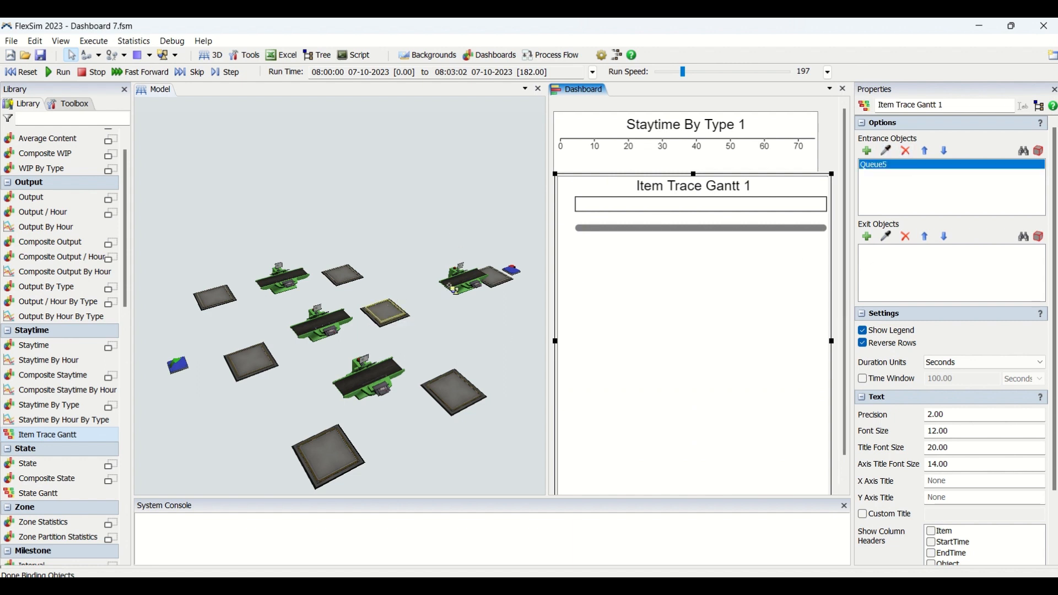
click(886, 237)
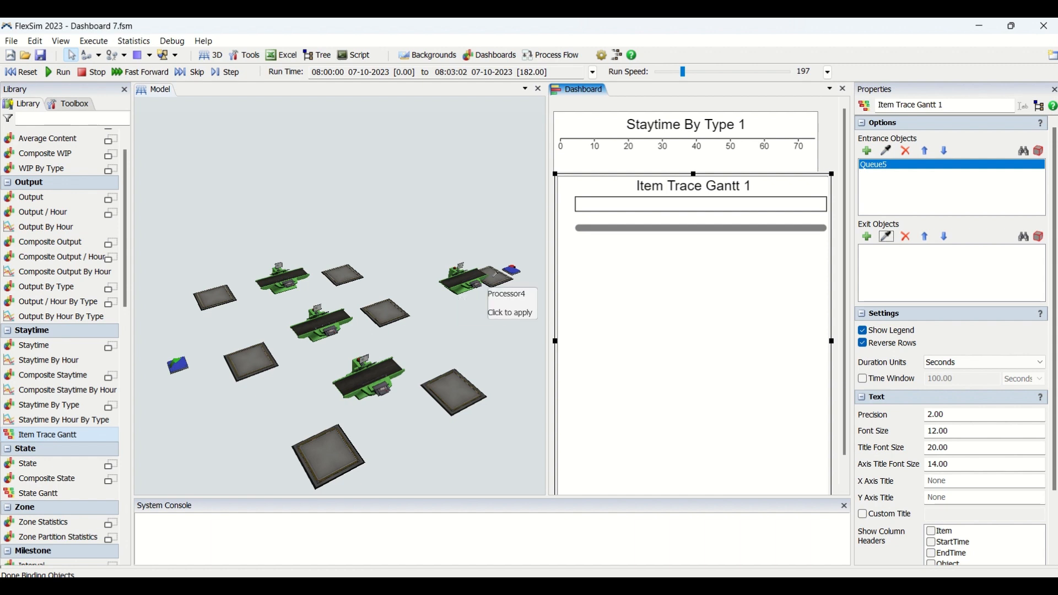
click(503, 279)
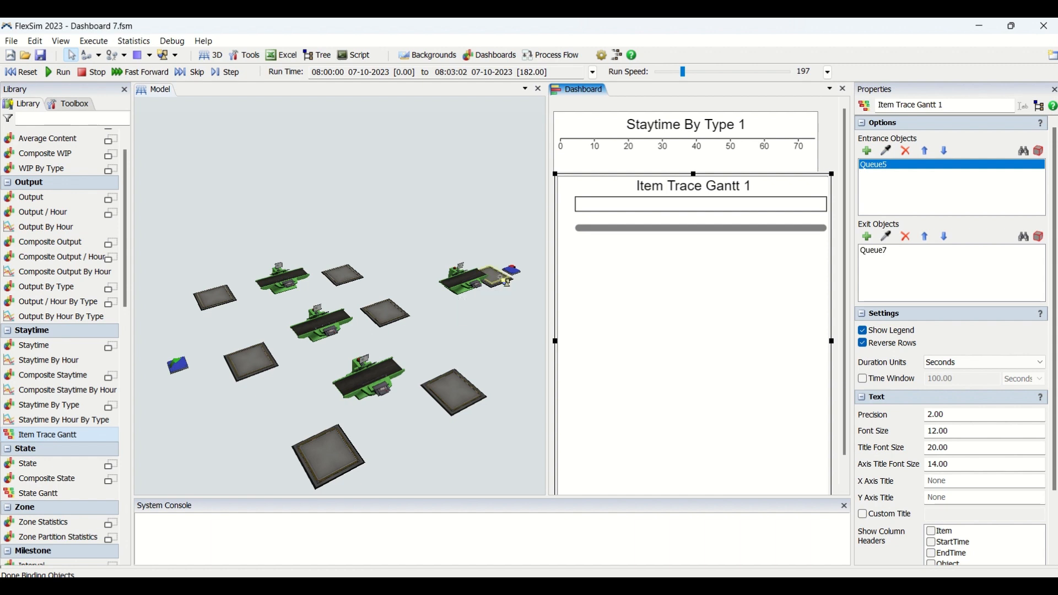
click(961, 361)
click(960, 364)
click(60, 80)
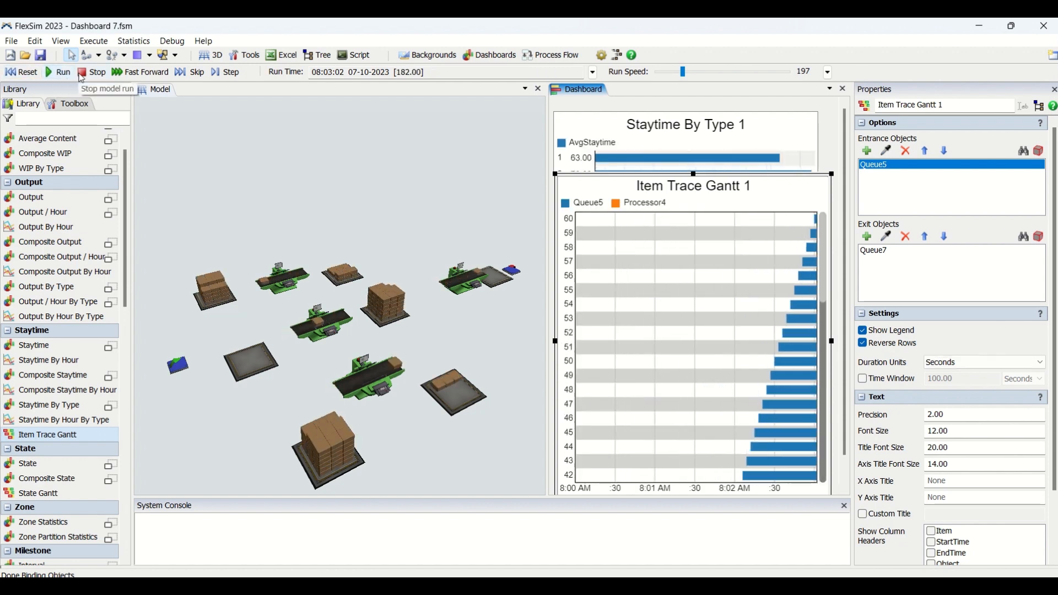
Rerun the model from the start at run speed 7.86, stop it after about 55 seconds, and inspect the Gantt bars of items 2 and 1
click(26, 73)
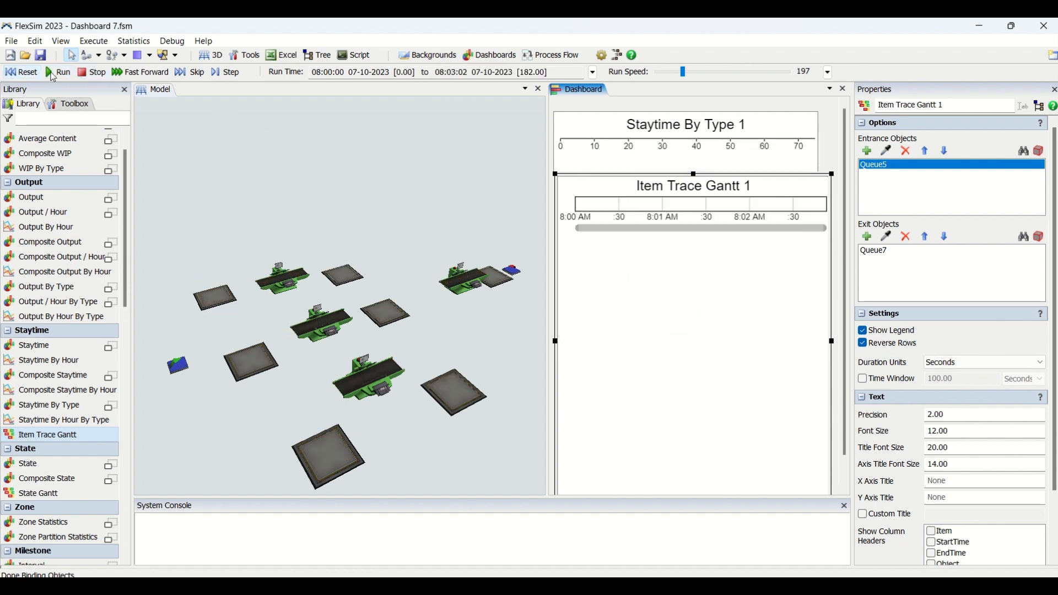
drag(683, 72, 665, 72)
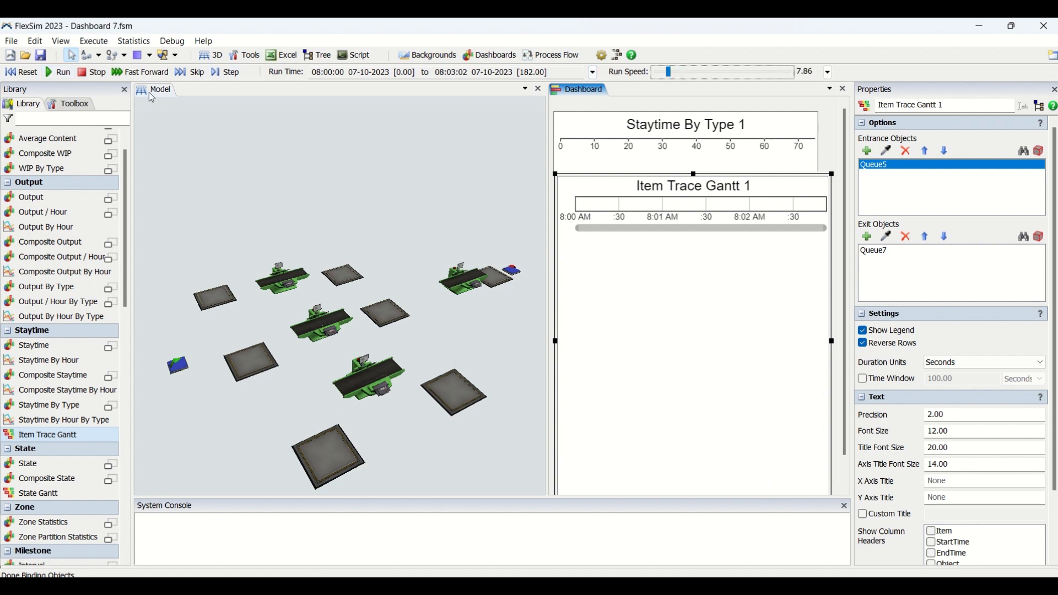
click(62, 72)
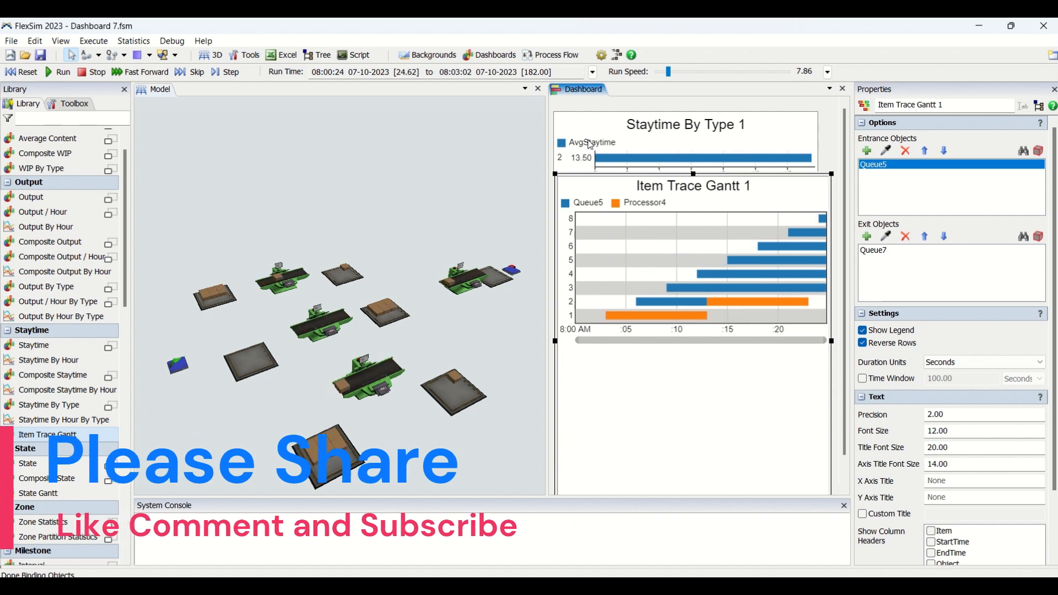
mouse_move(631, 382)
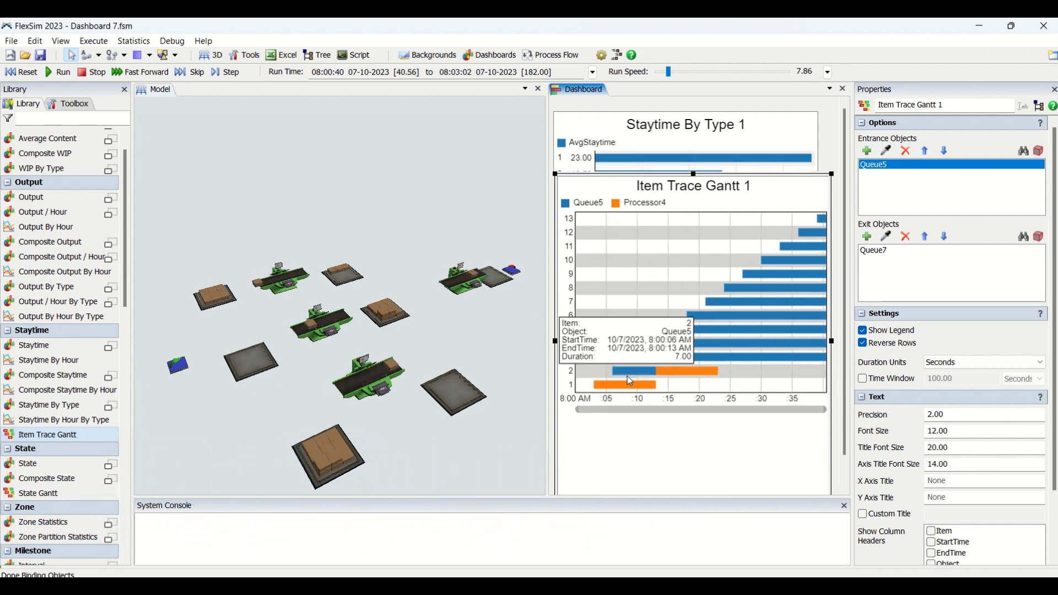
click(93, 73)
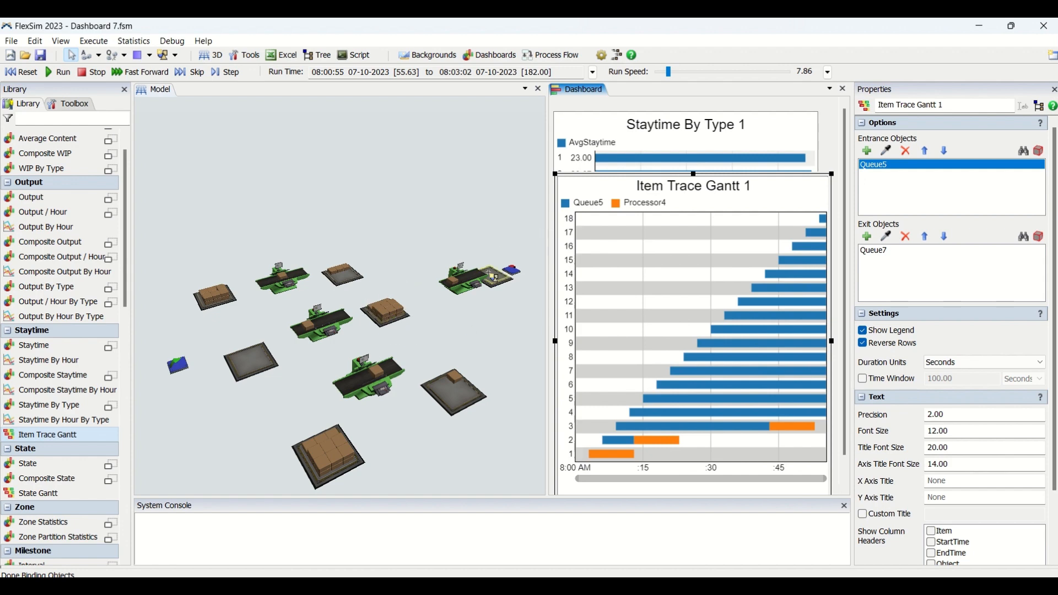
mouse_move(618, 462)
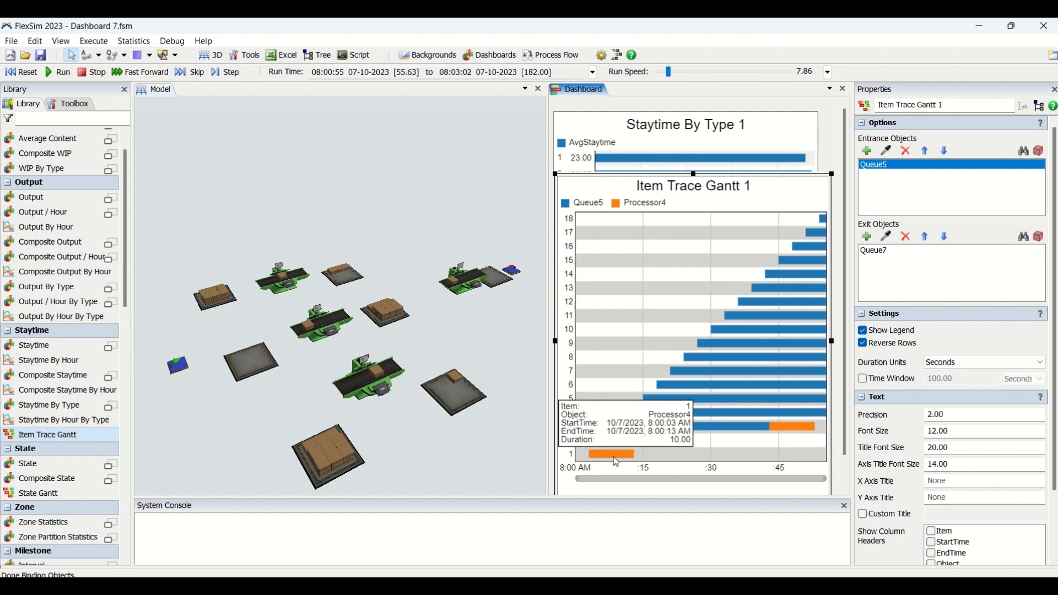
Examine the Item Trace Gantt bars of items 1, 2 and 3 against the chart's entrance object
mouse_move(733, 334)
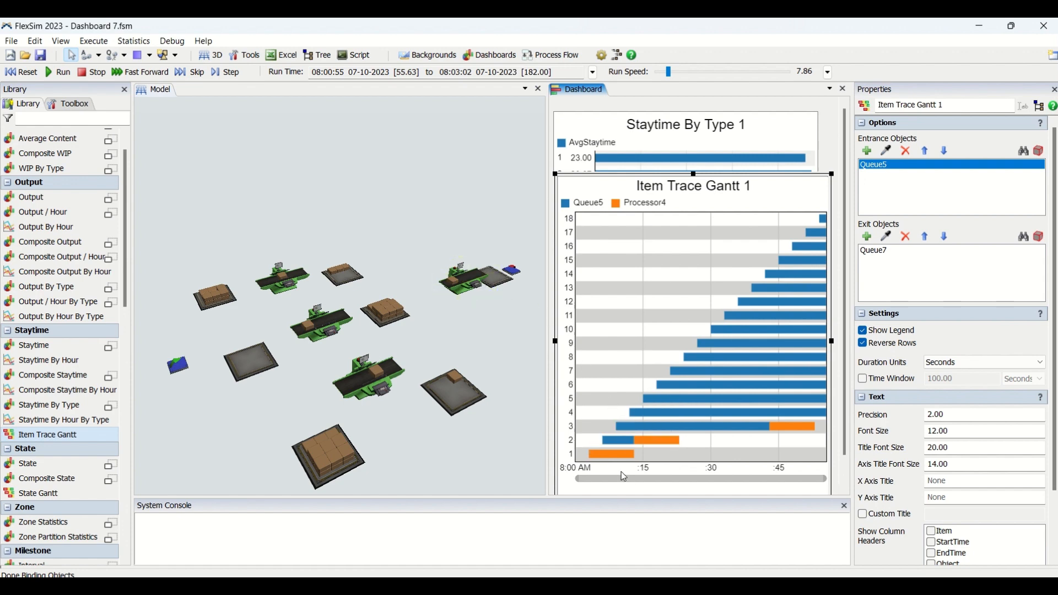
mouse_move(733, 426)
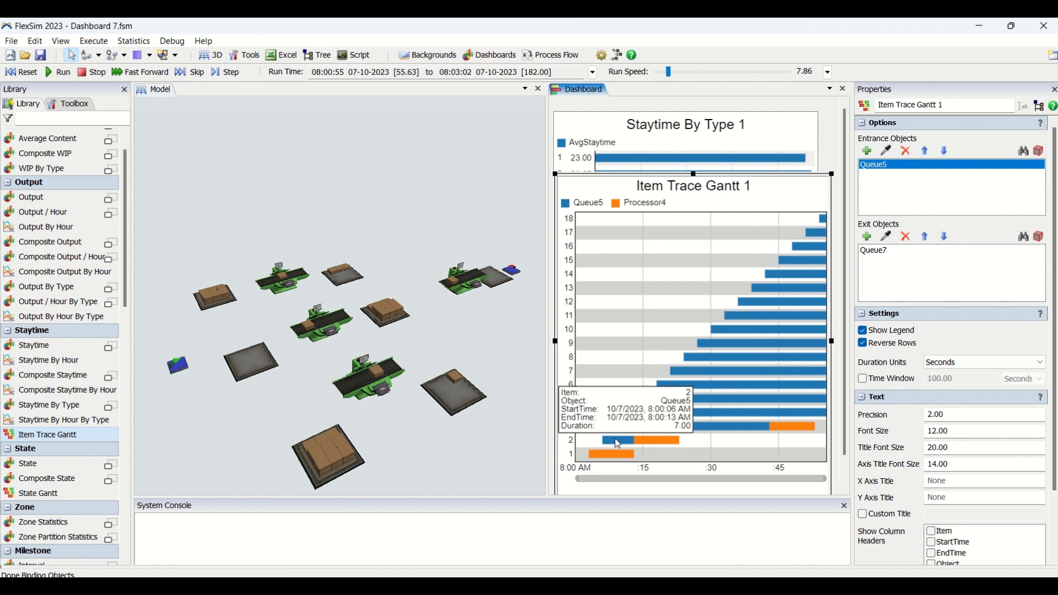
mouse_move(646, 444)
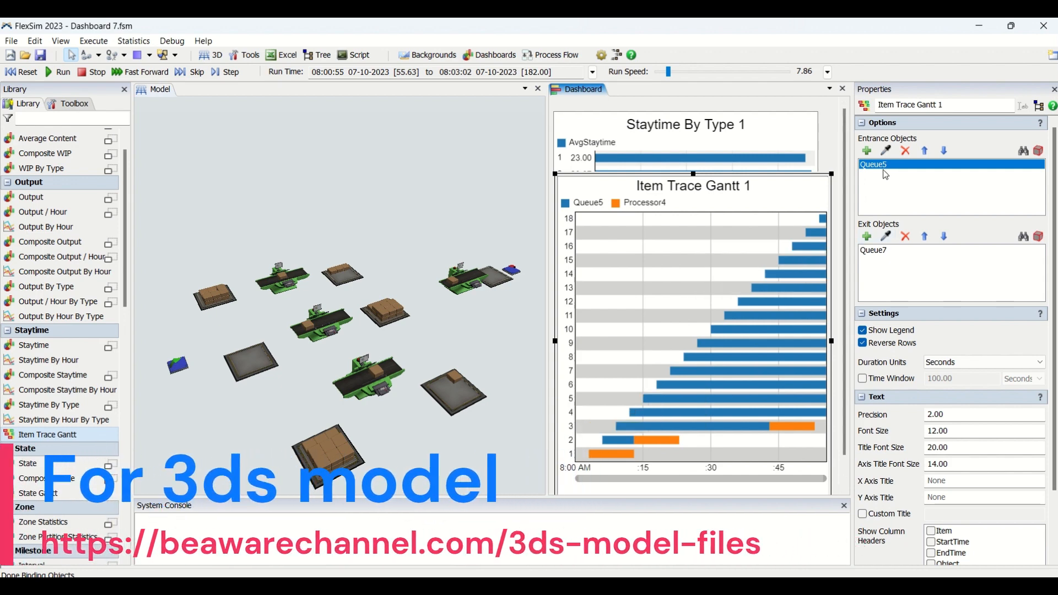
click(890, 183)
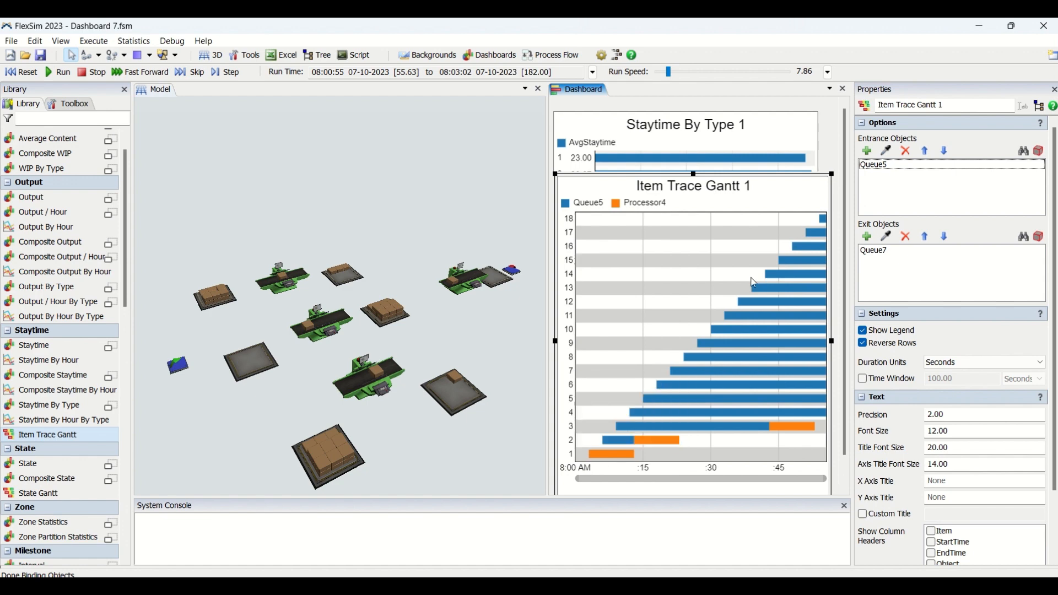
mouse_move(669, 427)
mouse_move(802, 432)
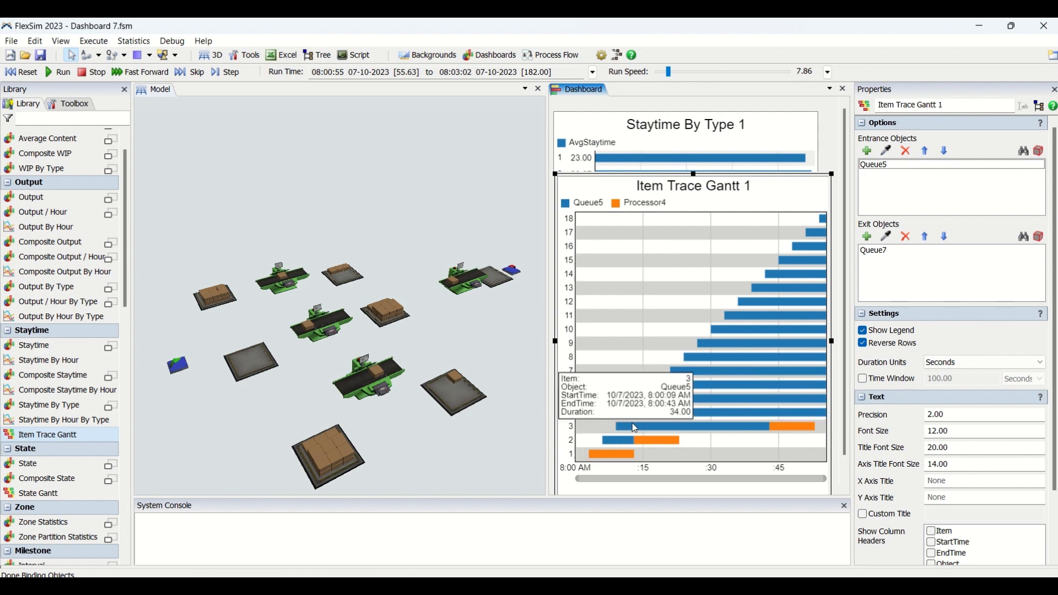
Move the Item Trace Gantt chart down so it sits directly below the Staytime By Hour By Type chart
click(722, 186)
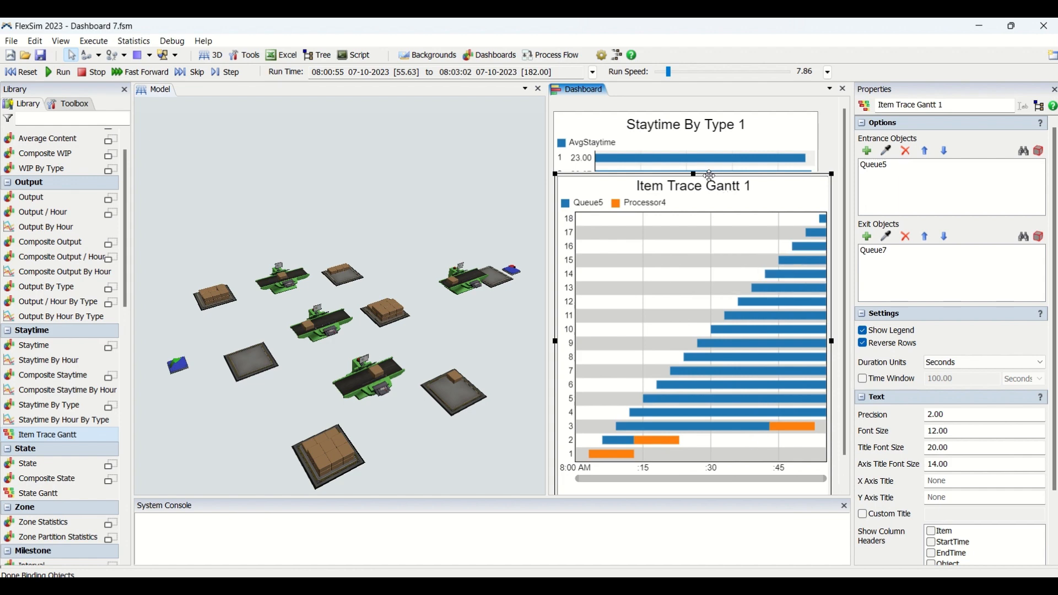
drag(709, 176, 713, 272)
drag(711, 392, 712, 446)
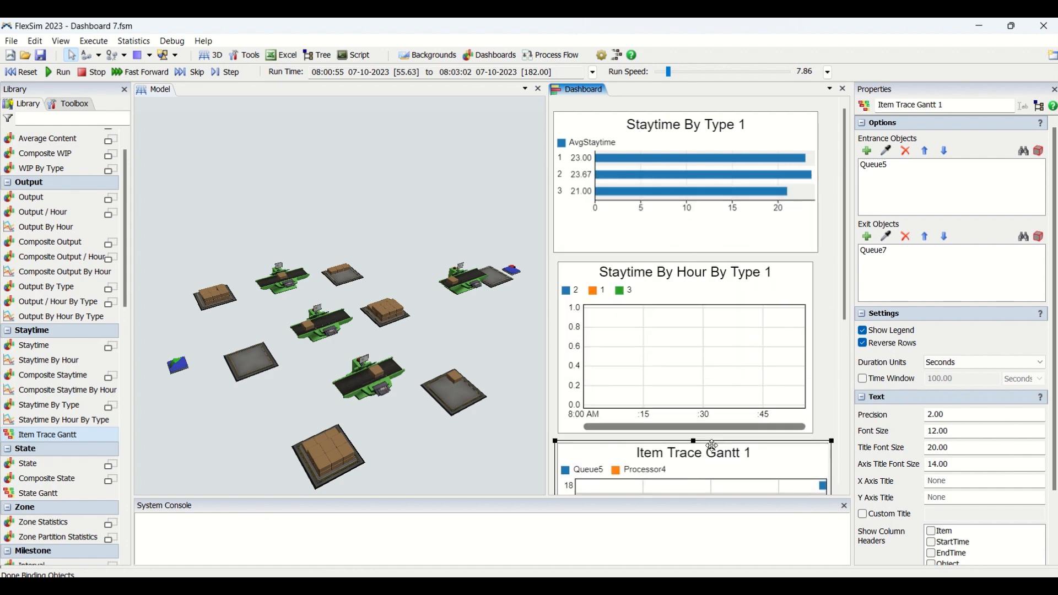
Raise the run speed to 458 and run the model on to its 182-second stop time
click(684, 76)
drag(683, 75, 689, 76)
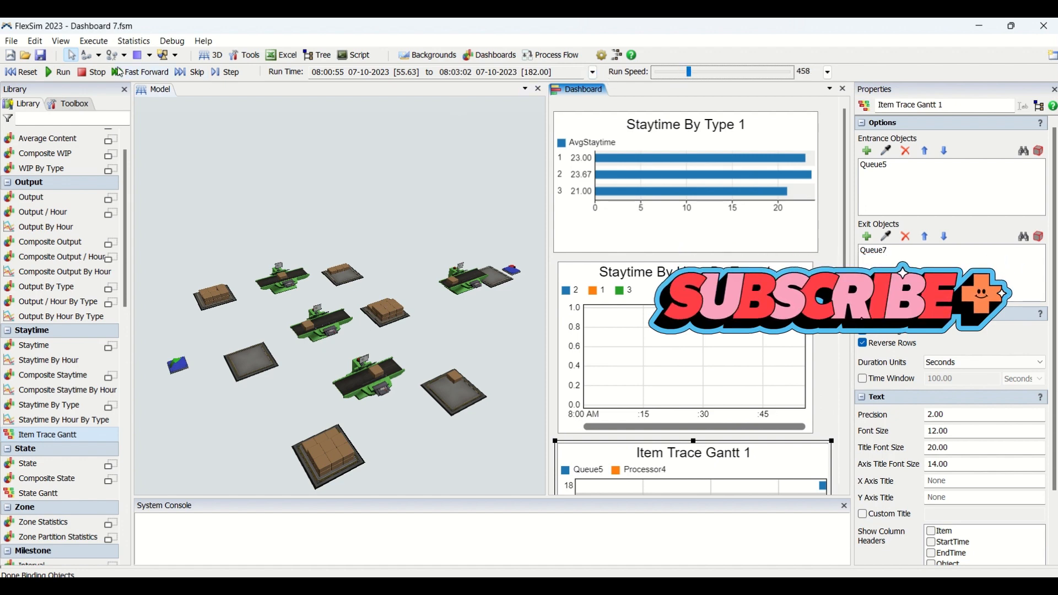
click(59, 72)
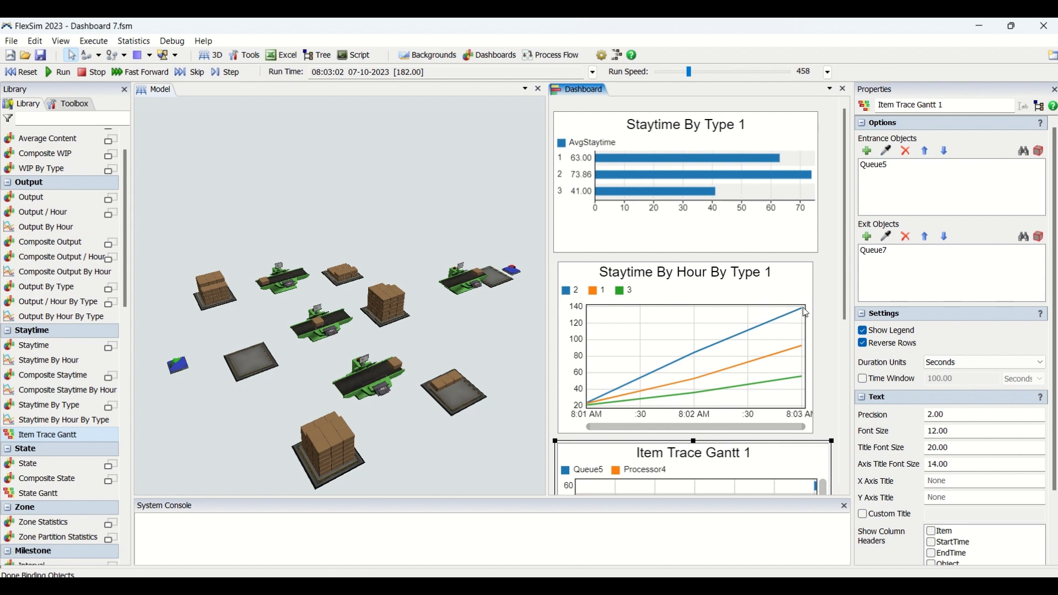
Examine the Queue5 and Processor4 durations in the Item Trace Gantt chart for early and late items, such as 54, 45, 7, 14 and 20
scroll(846, 243, down, 5)
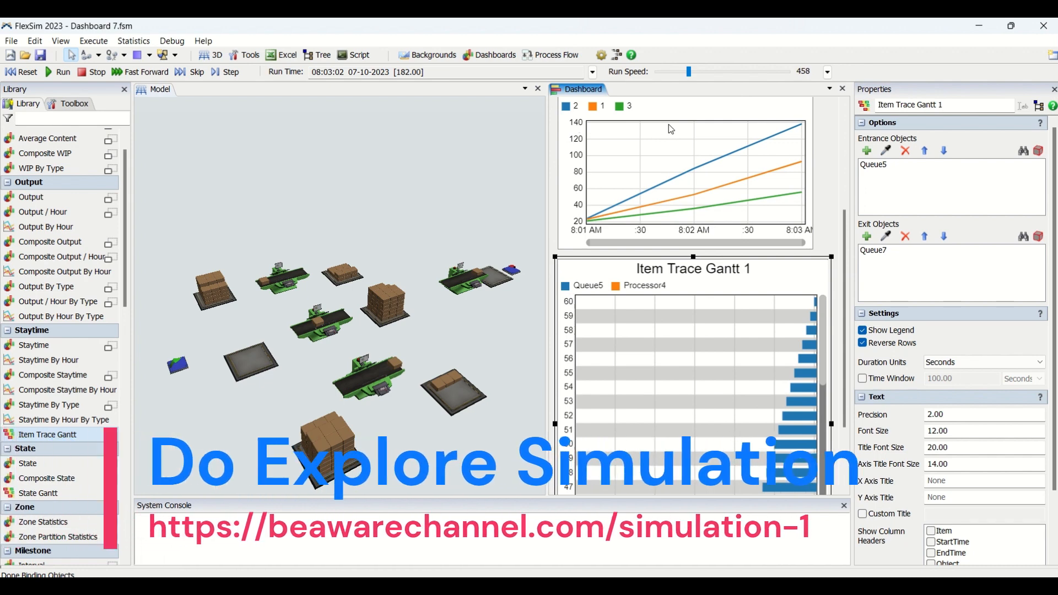
drag(846, 264, 841, 313)
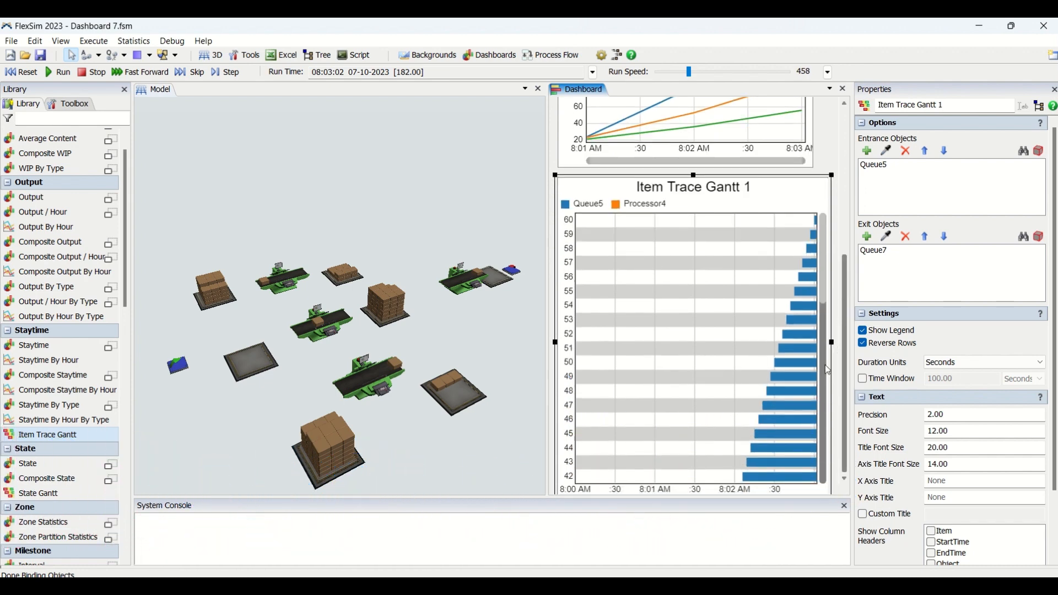
mouse_move(810, 297)
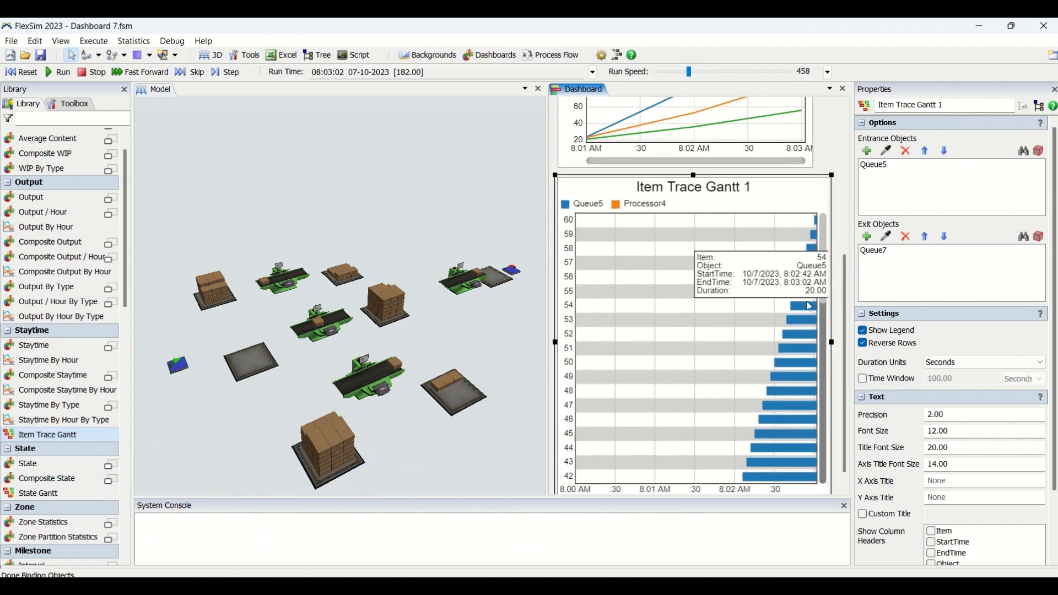
mouse_move(820, 227)
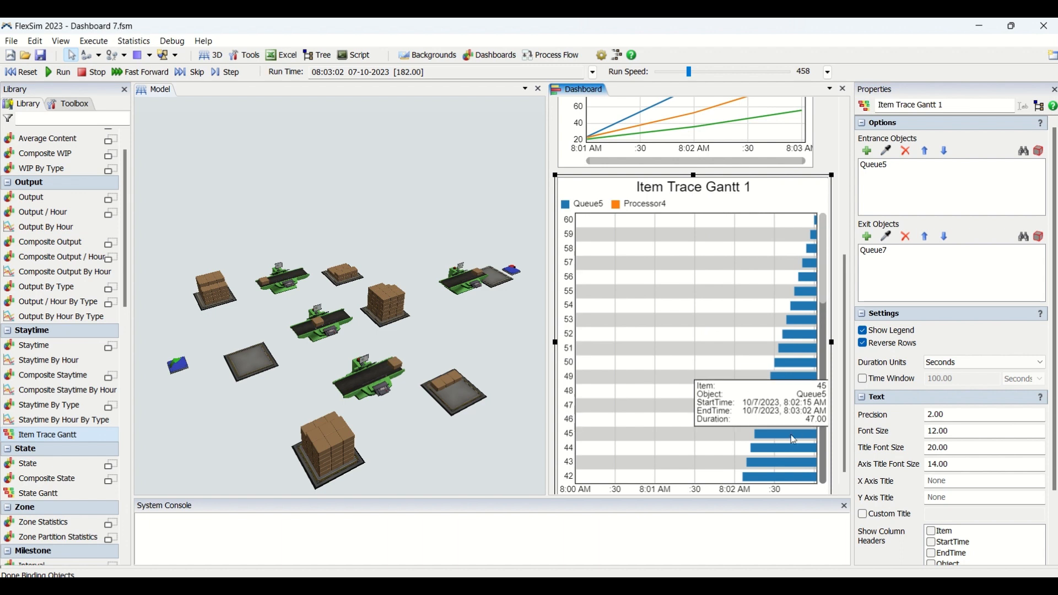
drag(825, 303, 824, 482)
mouse_move(759, 411)
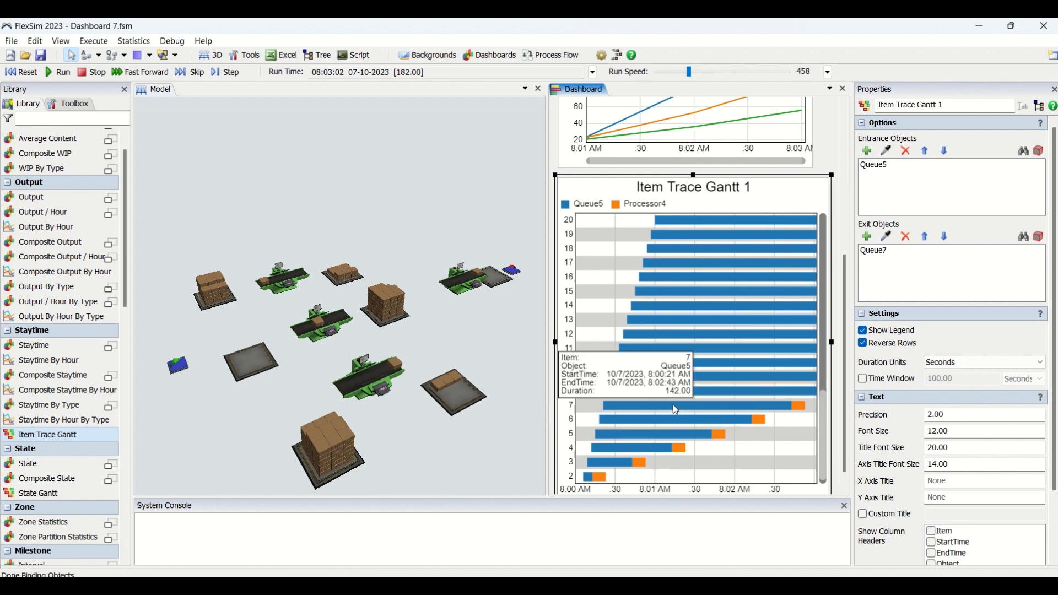
mouse_move(777, 342)
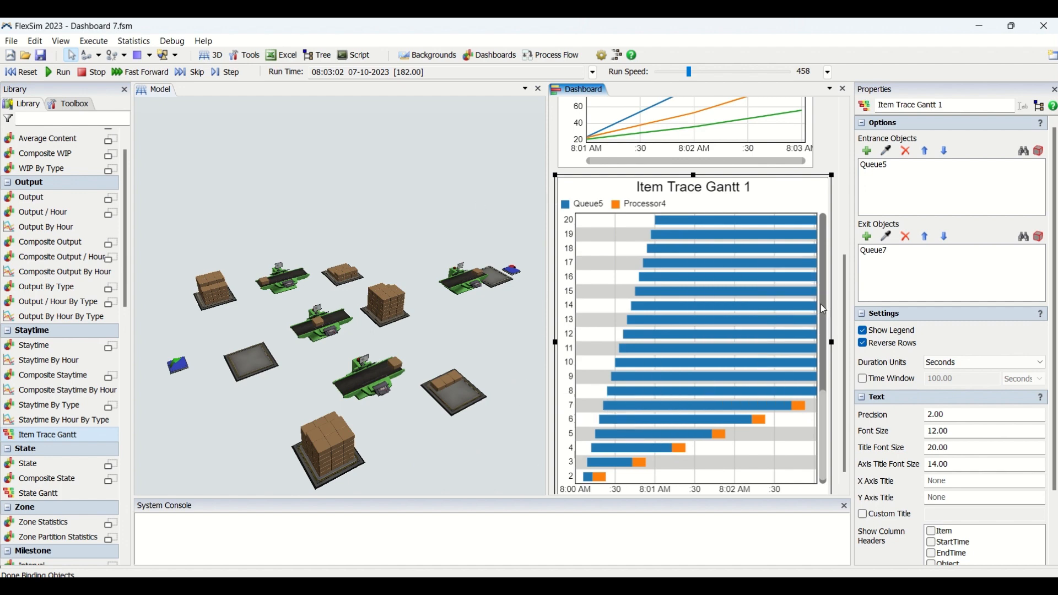
mouse_move(654, 273)
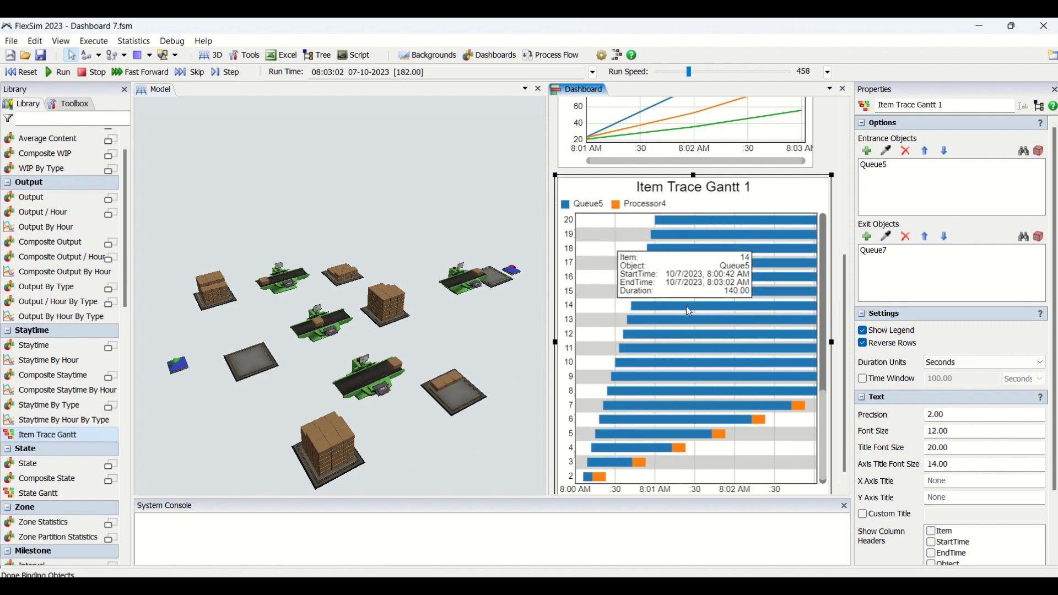
mouse_move(753, 236)
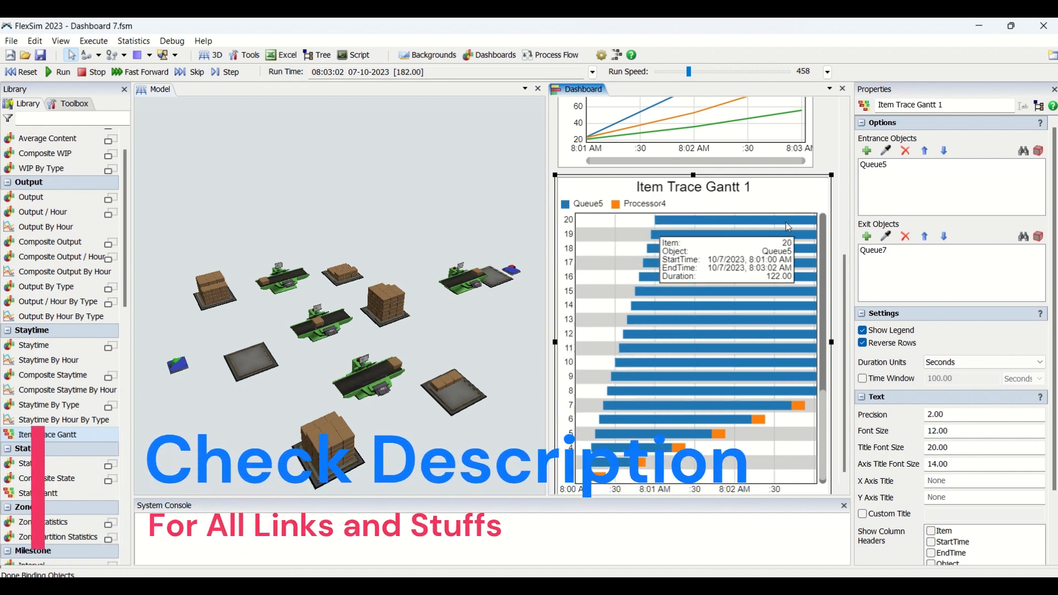
Review the Queue5 statistics in the model against the Staytime By Type and Staytime By Hour By Type charts
click(824, 150)
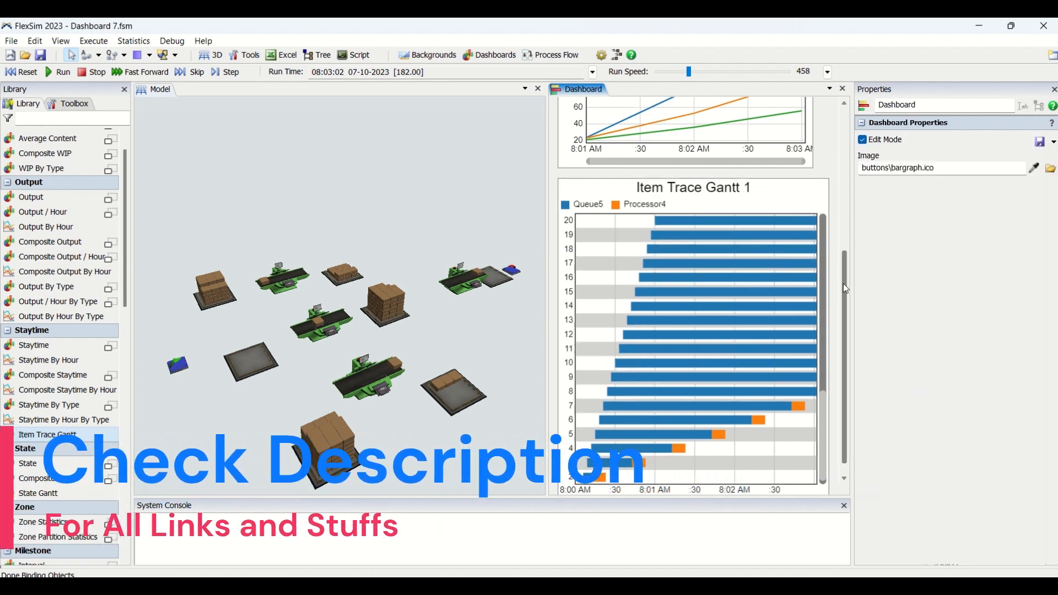
drag(844, 283, 842, 161)
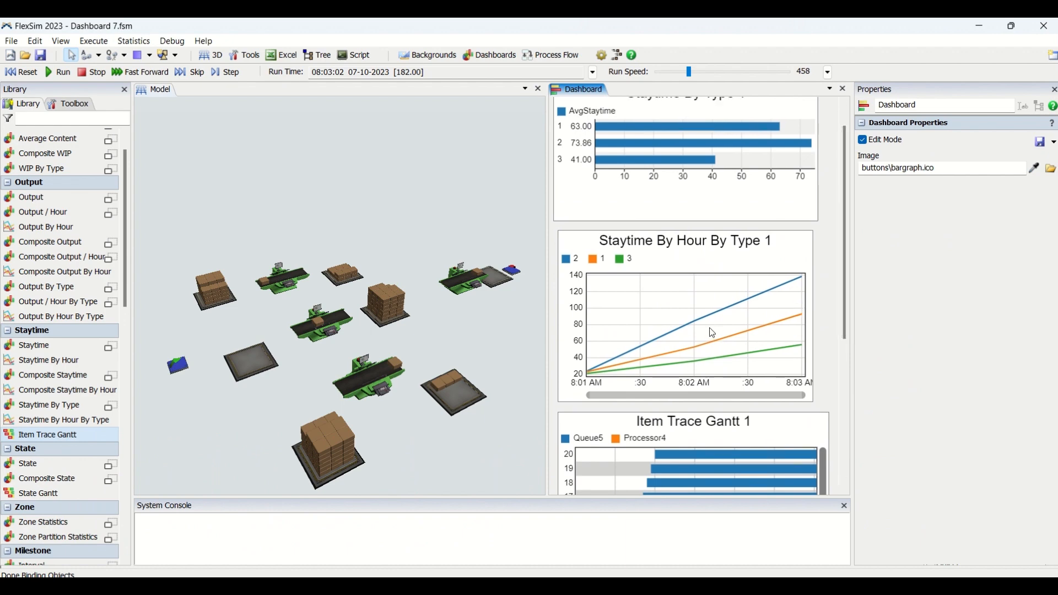
click(387, 314)
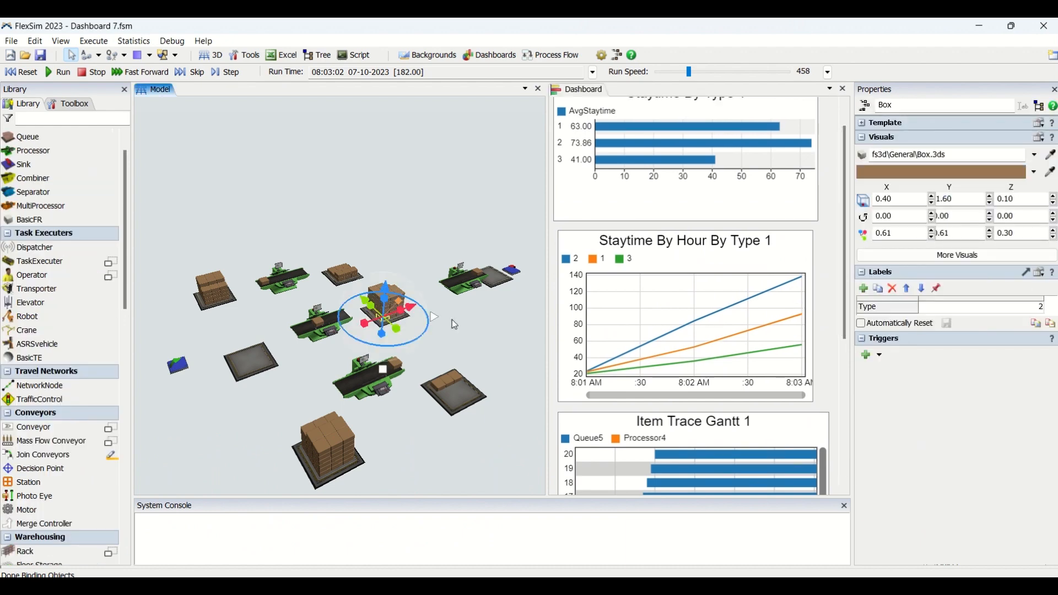
click(508, 312)
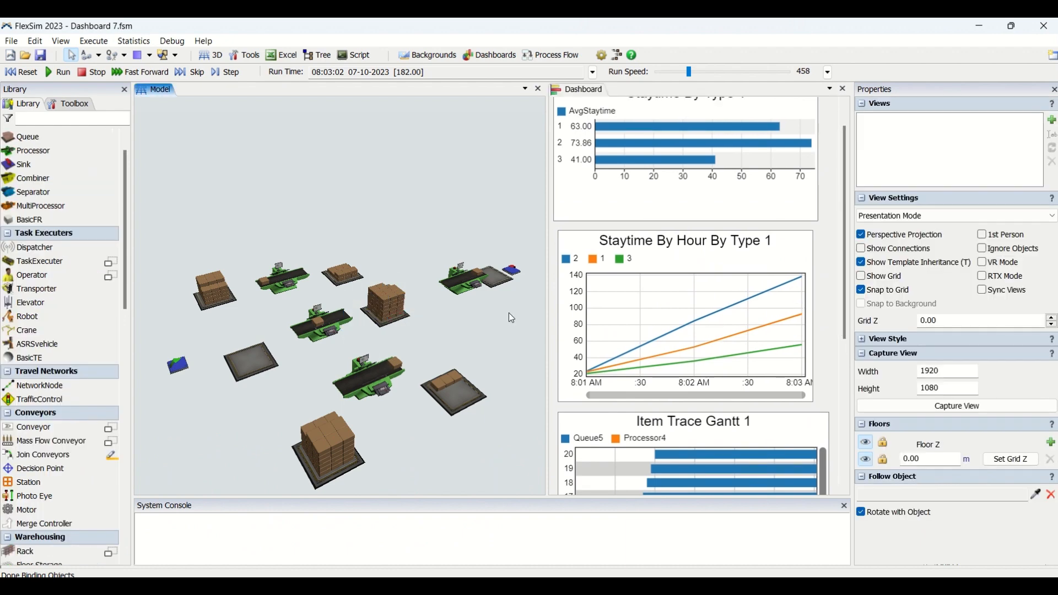
click(383, 330)
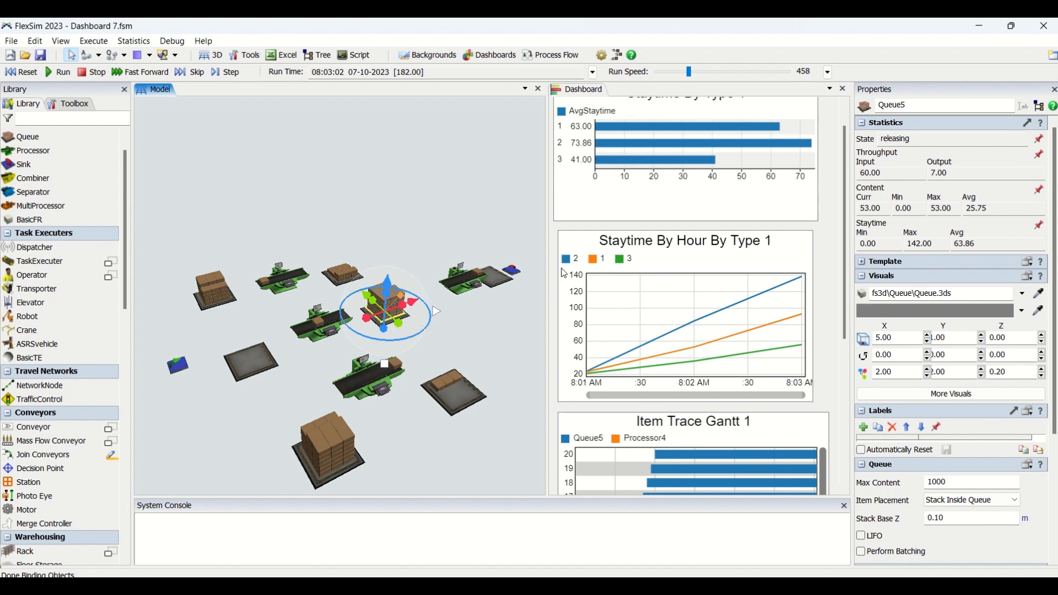
click(471, 310)
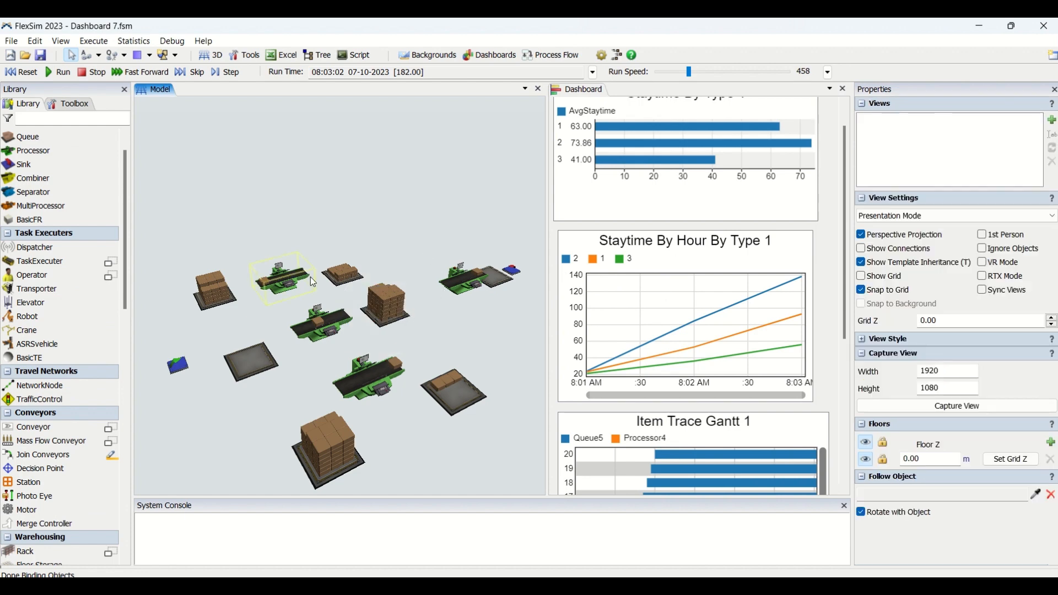
mouse_move(844, 250)
mouse_down()
mouse_move(843, 411)
mouse_move(851, 226)
mouse_move(842, 395)
mouse_move(844, 377)
mouse_up()
drag(809, 167, 838, 158)
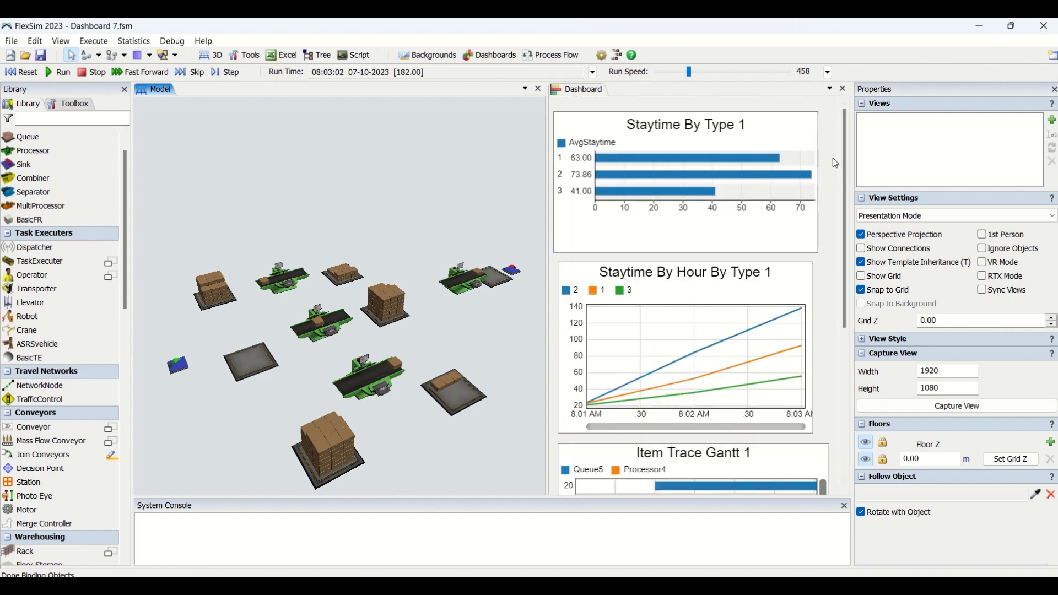
click(832, 157)
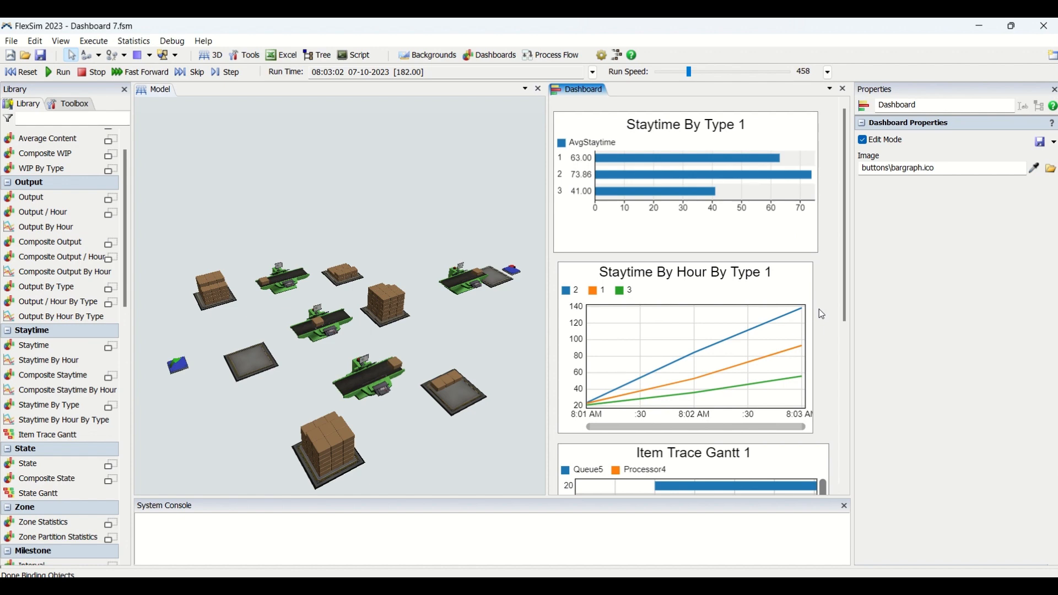
click(399, 212)
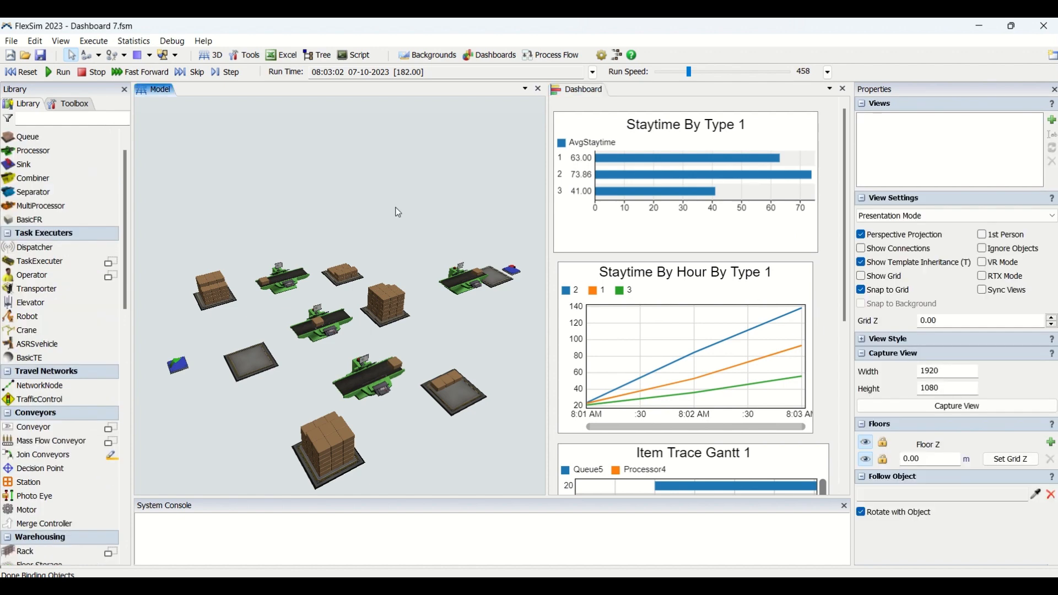
scroll(399, 212, down, 2)
scroll(400, 221, up, 3)
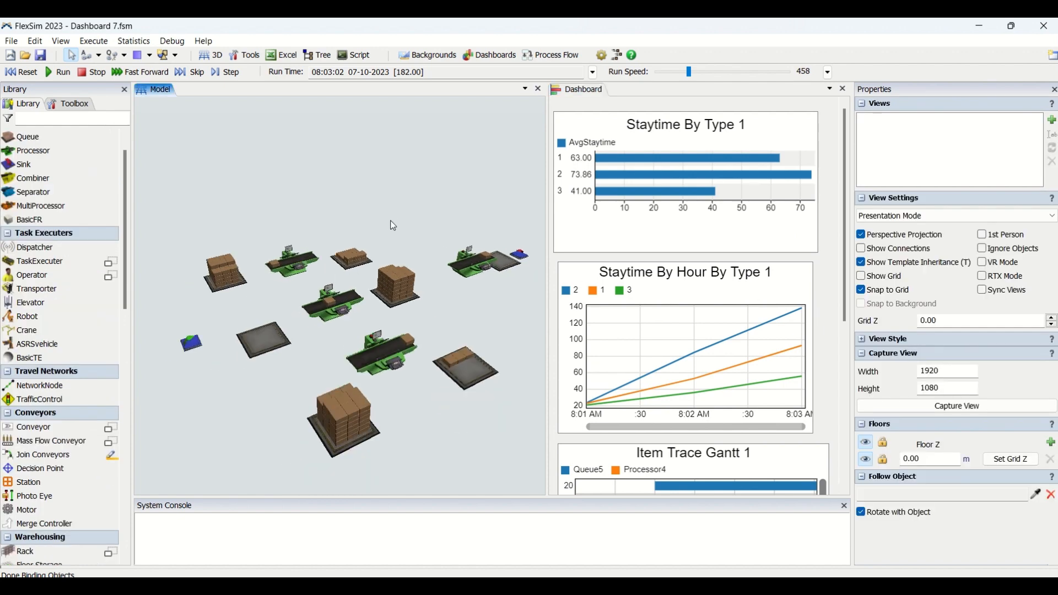
scroll(418, 214, up, 2)
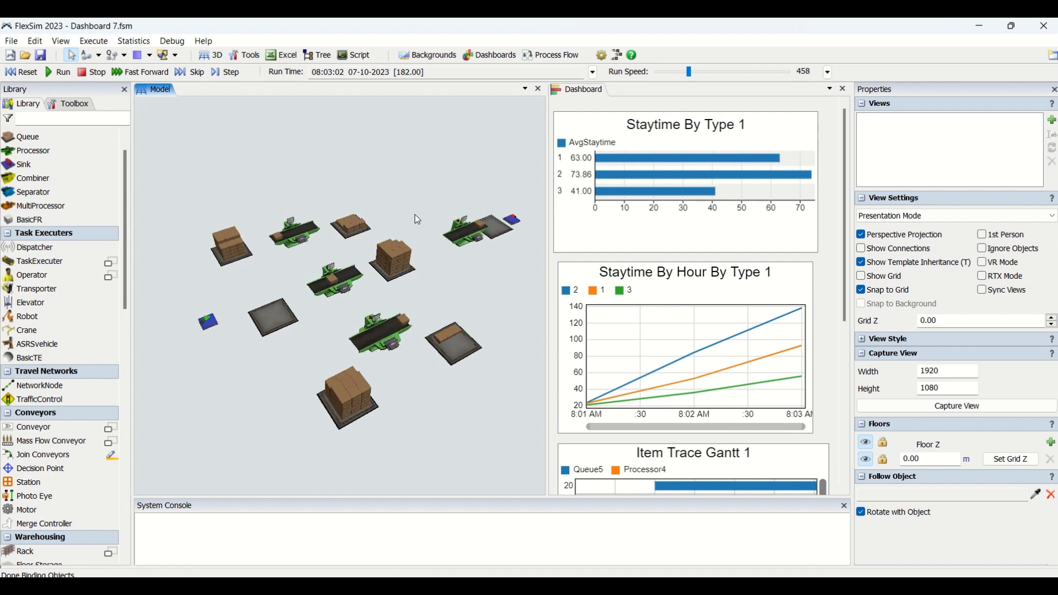
scroll(408, 205, up, 2)
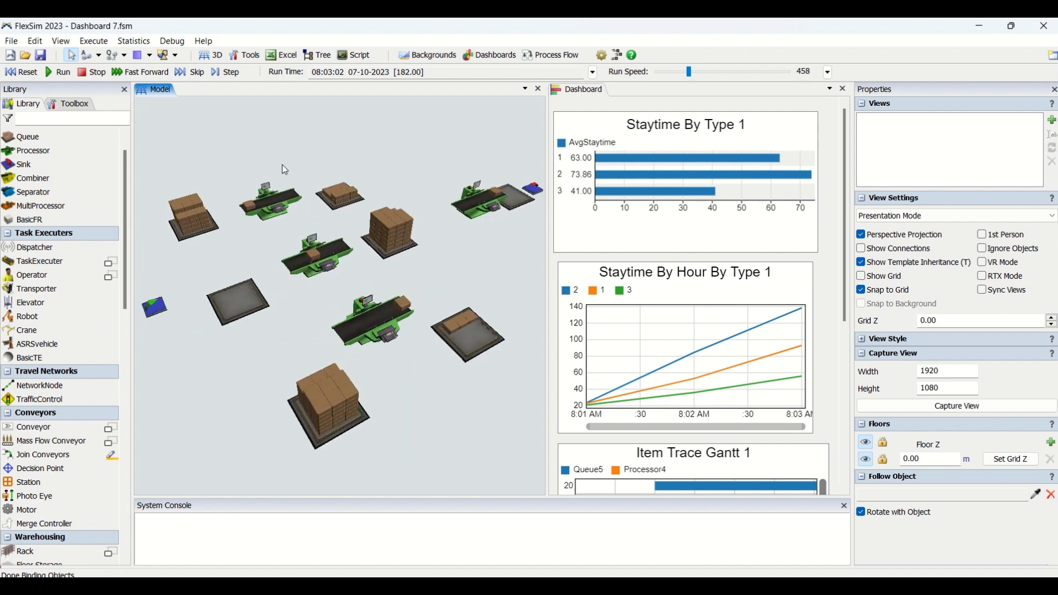
click(69, 104)
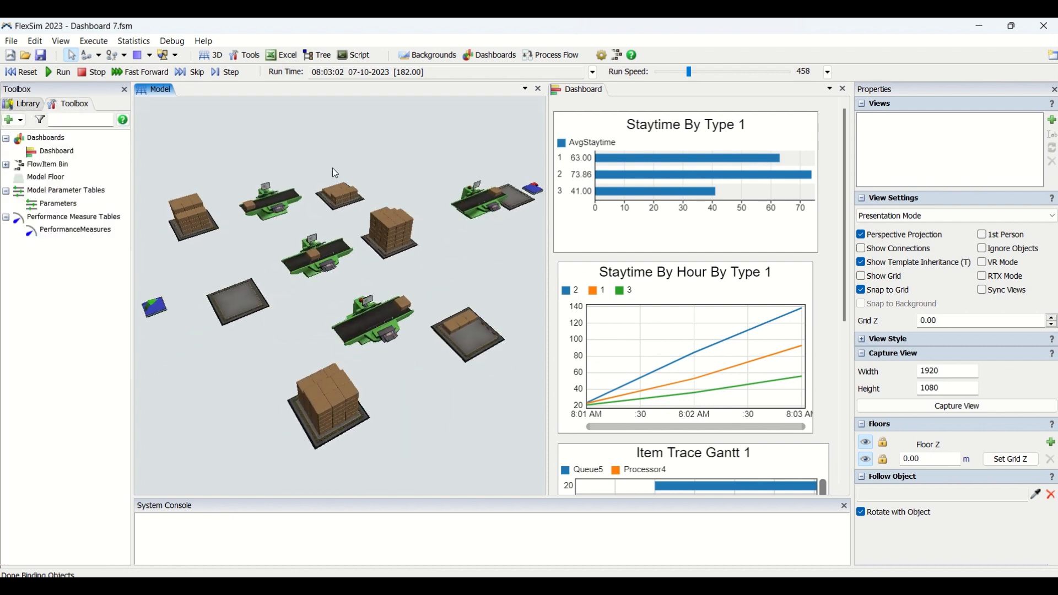
click(22, 105)
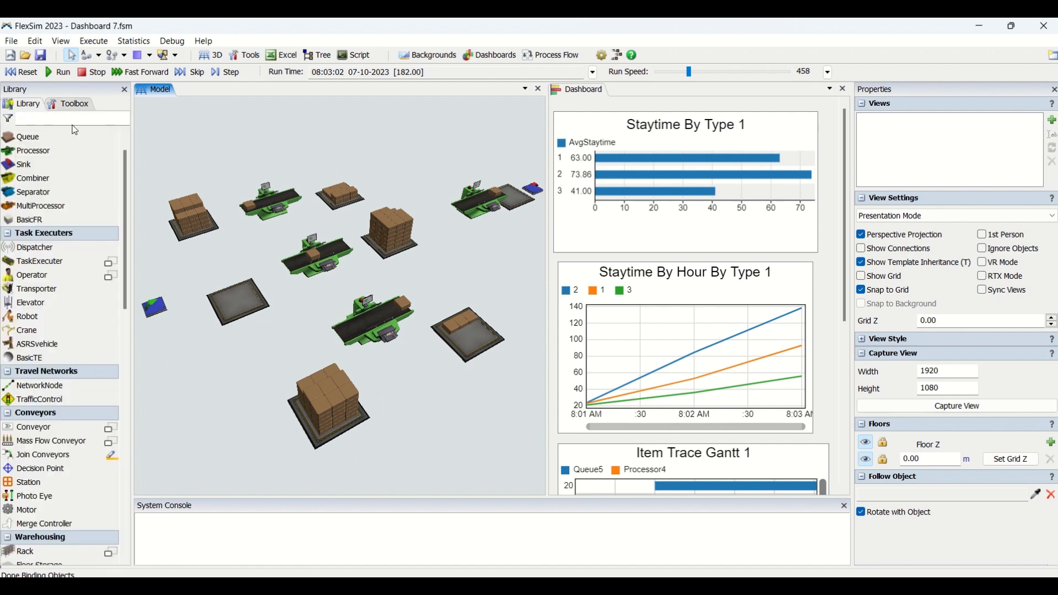
click(834, 291)
click(423, 165)
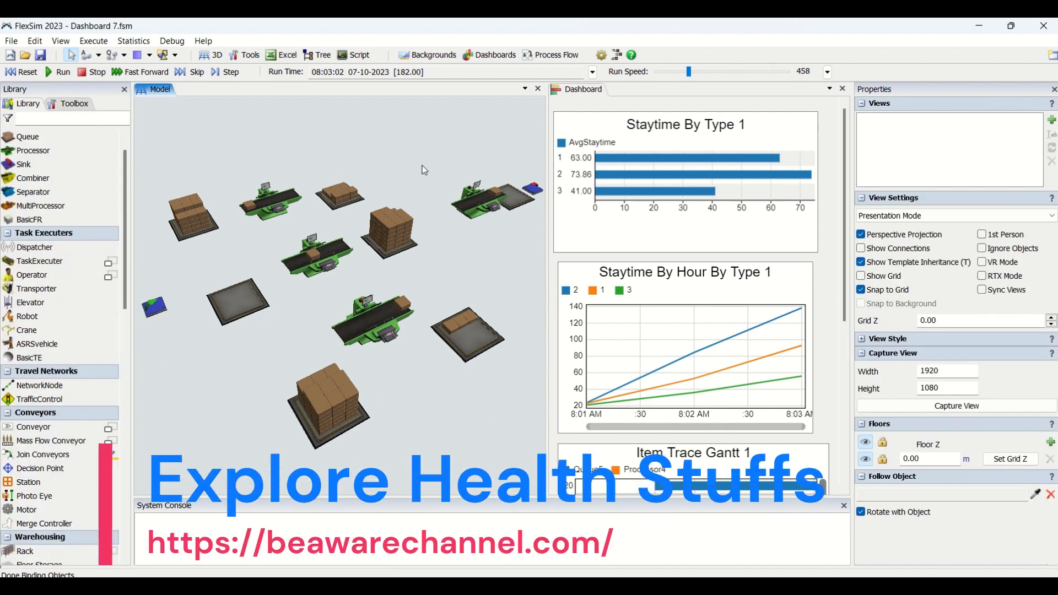
click(831, 280)
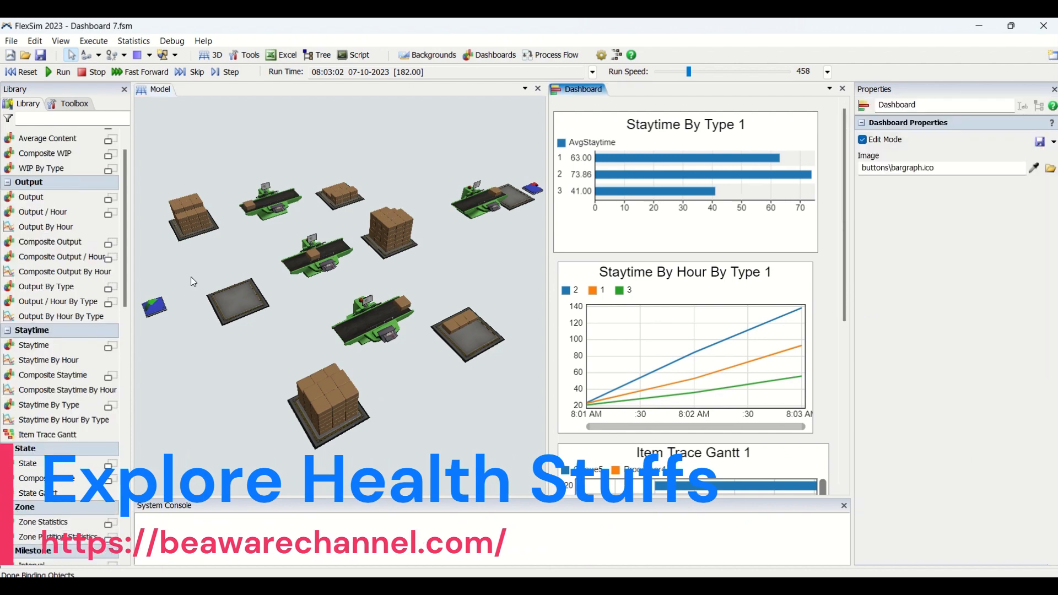
click(209, 142)
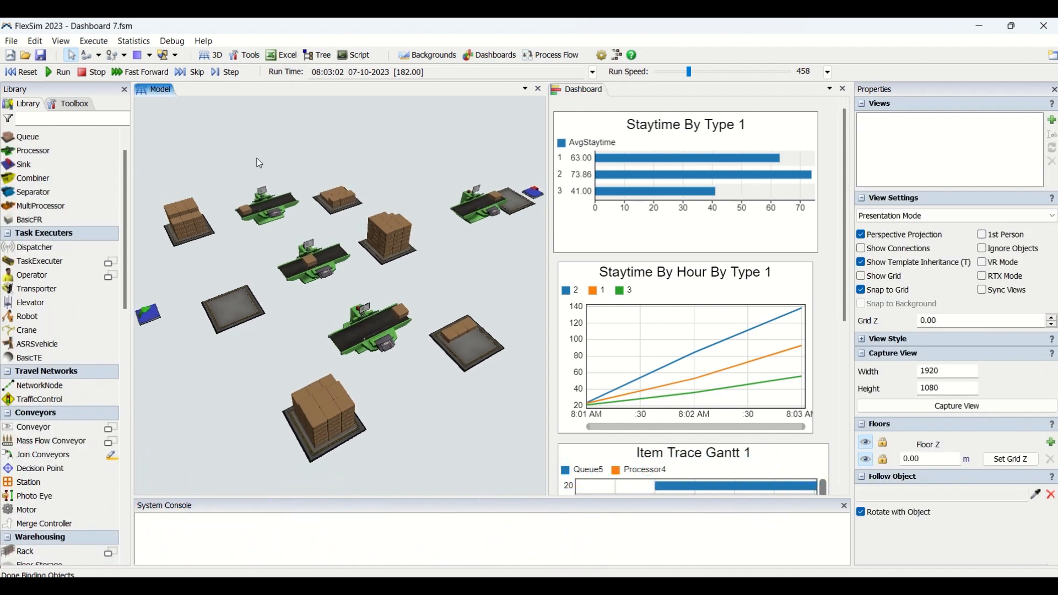
click(815, 270)
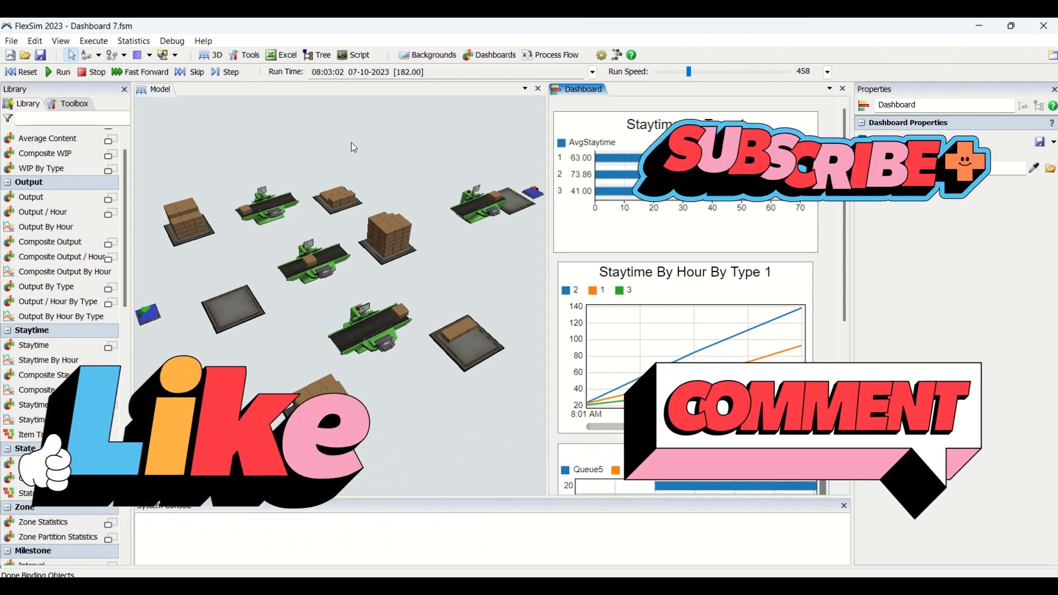
scroll(18, 445, down, 1)
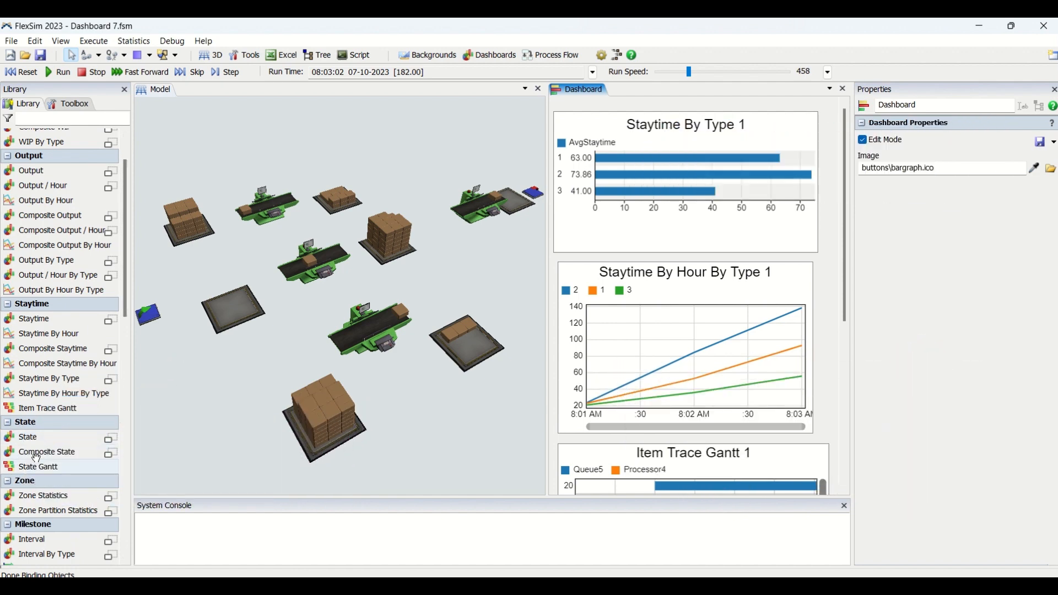
scroll(68, 458, down, 3)
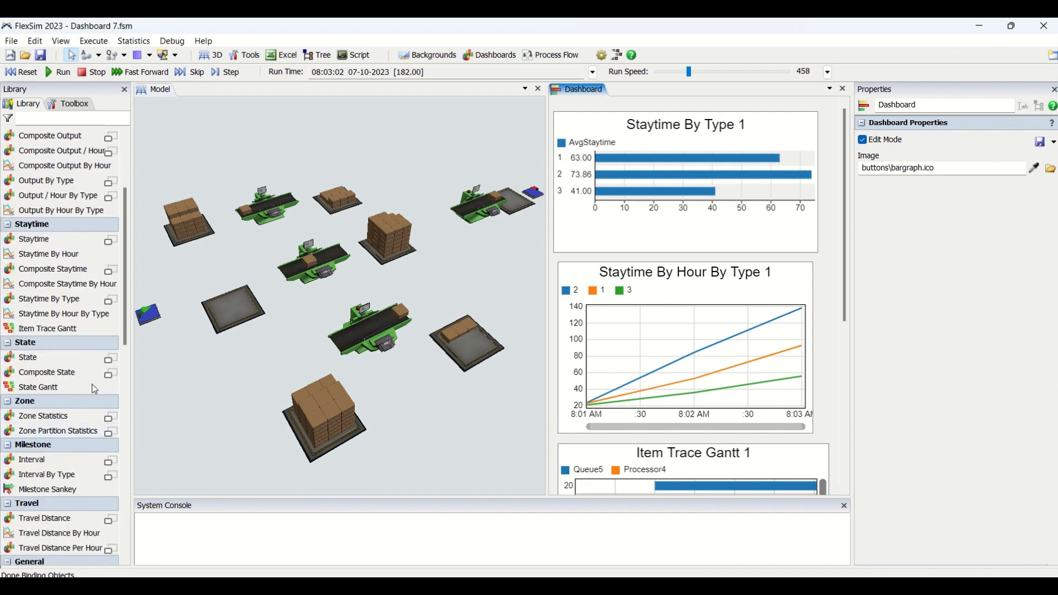
scroll(91, 380, down, 2)
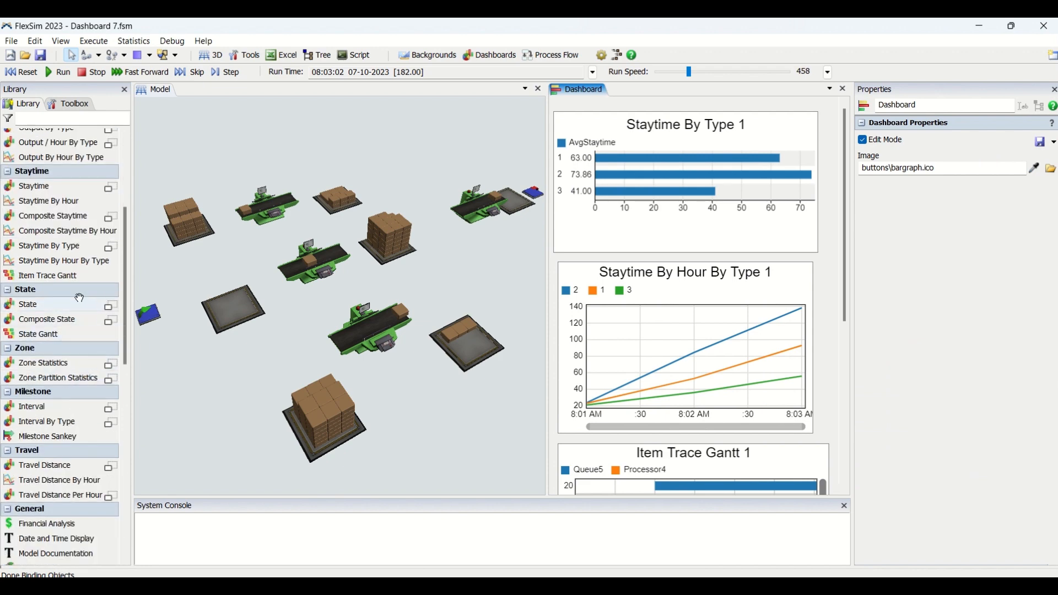